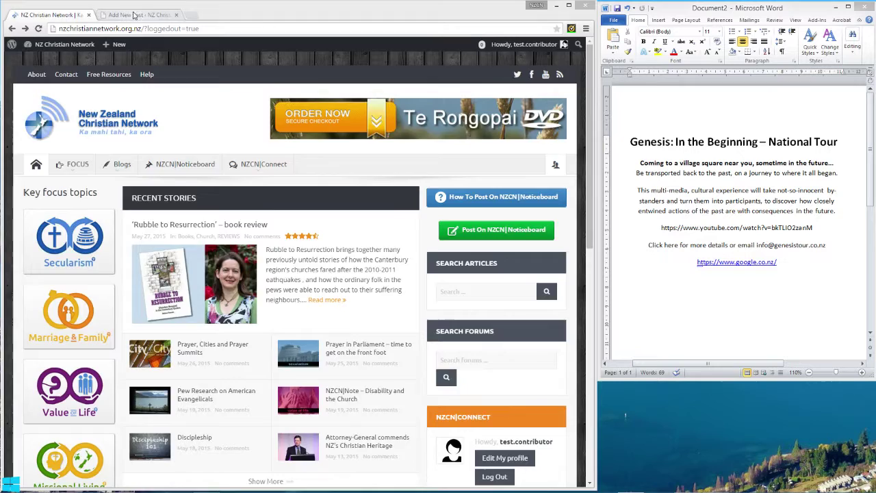
Step: Switch to the Add New Post browser tab to show the blank post editor
{"action": "left_click", "coordinate": [134, 15]}
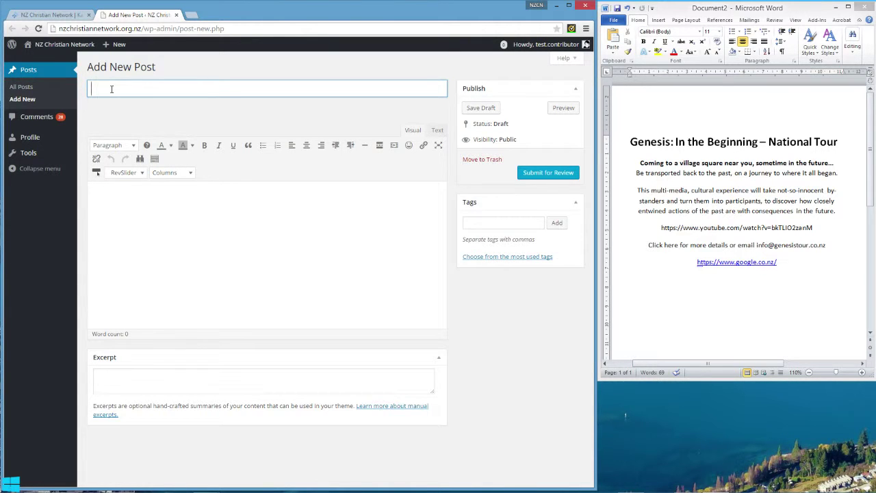
Step: Paste 'Genesis: In the Beginning – National Tour' as the post title
{"action": "type", "text": "Genesis: In the Beginning – National Tour"}
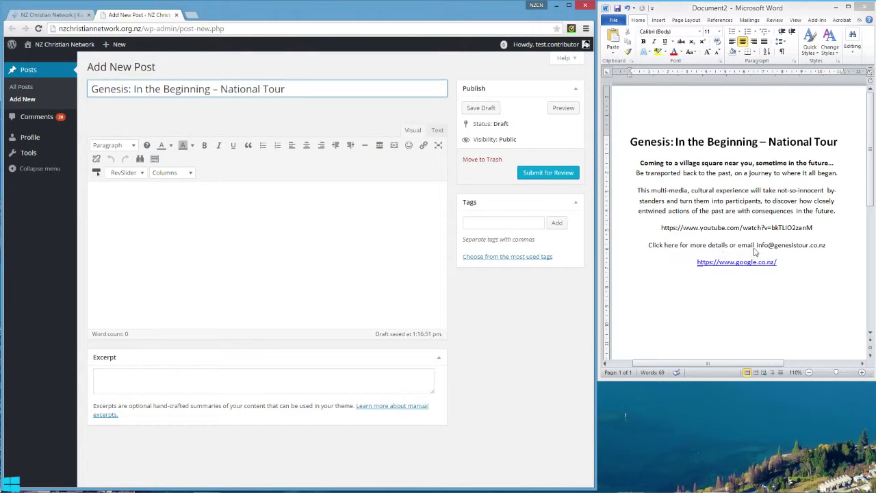
Step: In Word, select the description from 'Coming to a village square' through the email line
{"action": "left_click", "coordinate": [824, 248]}
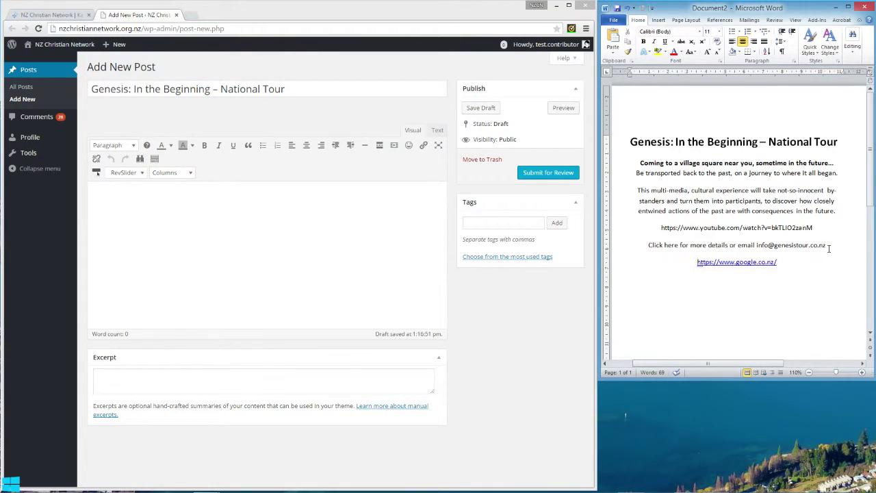
{"action": "left_click_drag", "start_coordinate": [778, 263], "coordinate": [640, 163]}
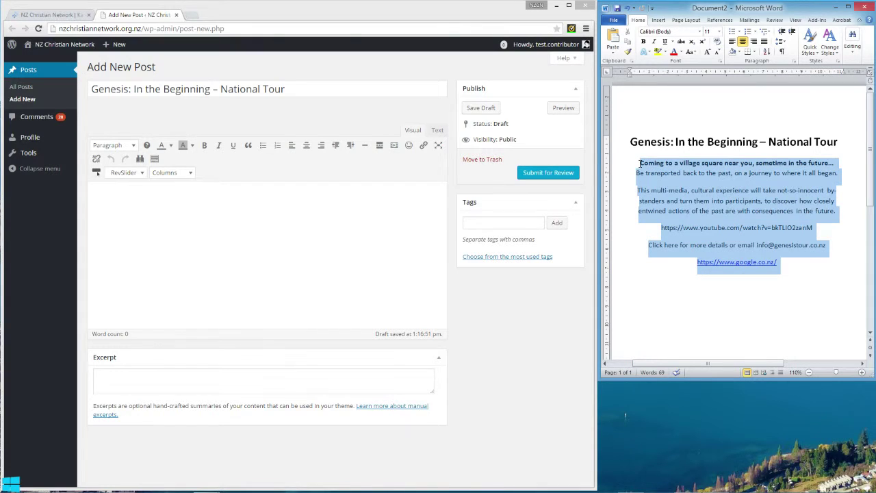
{"action": "left_click", "coordinate": [799, 248]}
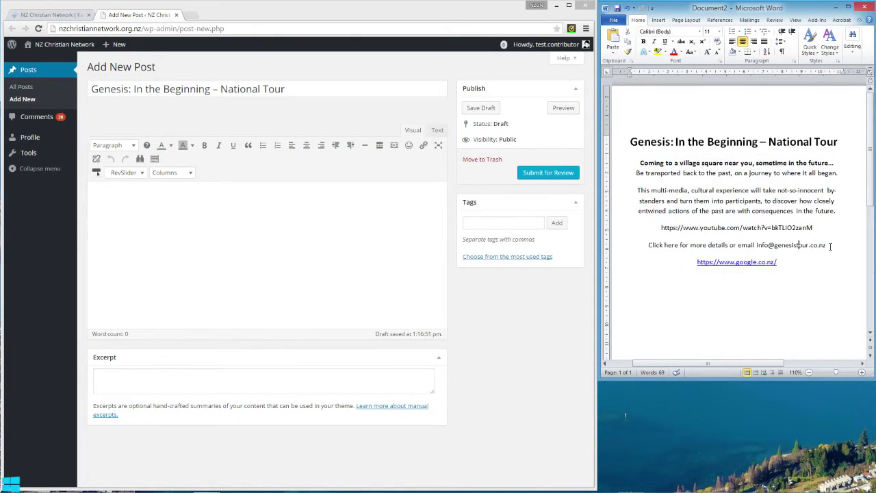
{"action": "mouse_move", "coordinate": [826, 248]}
{"action": "left_mouse_down"}
{"action": "mouse_move", "coordinate": [621, 188]}
{"action": "mouse_move", "coordinate": [618, 164]}
{"action": "left_mouse_up"}
{"action": "key", "text": "ctrl+c"}
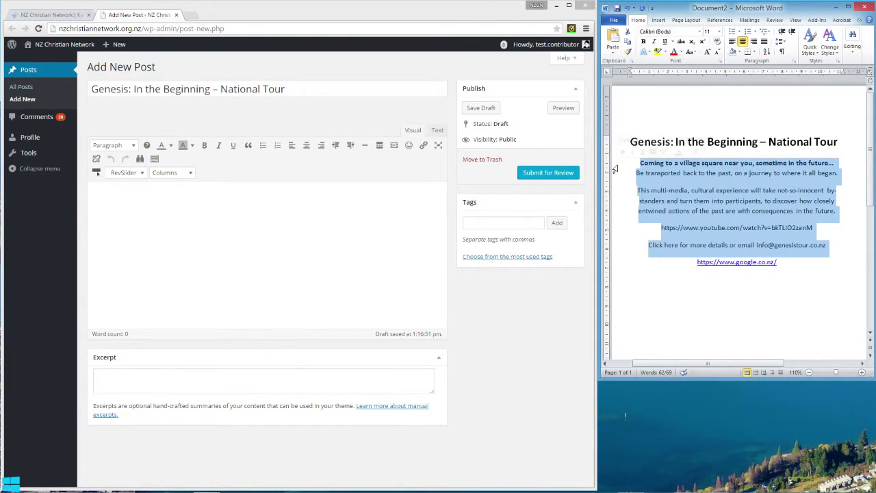
Step: Paste the copied description and its embedded video into the post body
{"action": "left_click", "coordinate": [150, 198]}
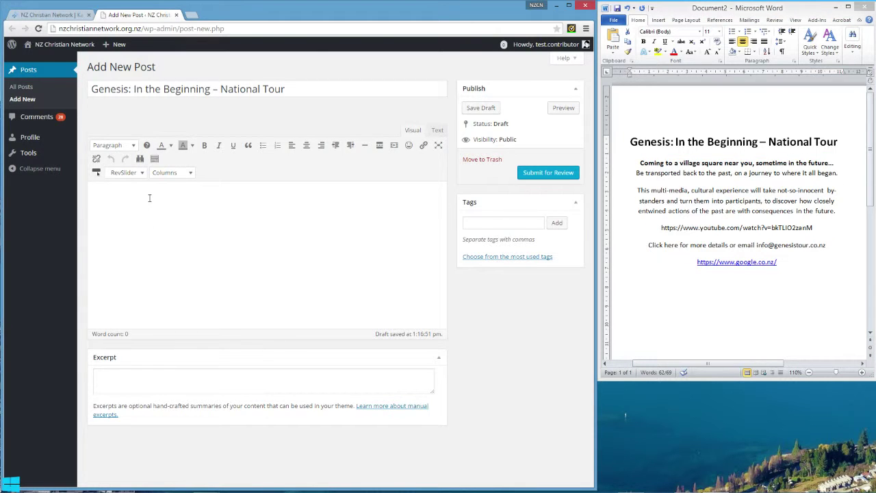
{"action": "key", "text": "ctrl+v"}
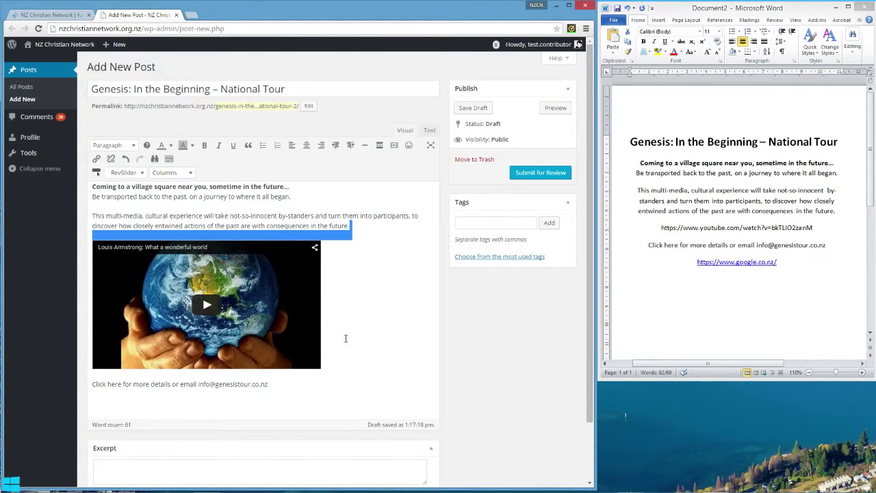
{"action": "left_click", "coordinate": [350, 226]}
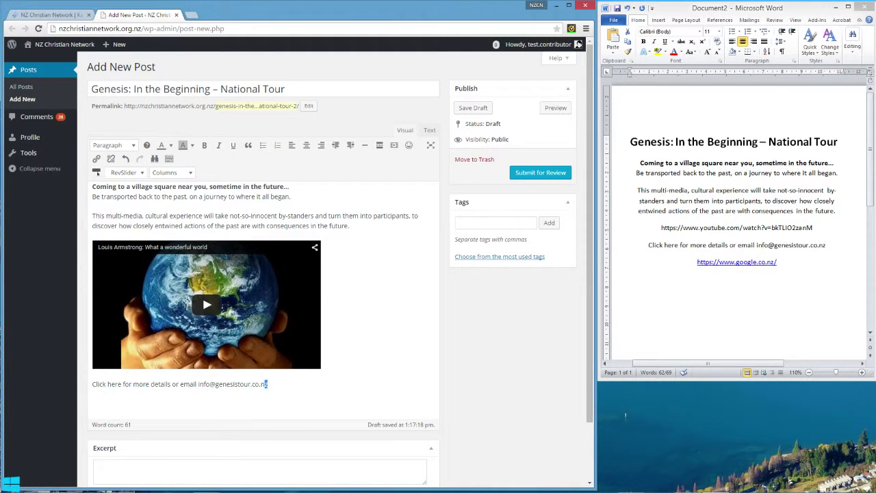
Step: Centre the post's opening two lines
{"action": "left_click_drag", "start_coordinate": [266, 383], "coordinate": [85, 184]}
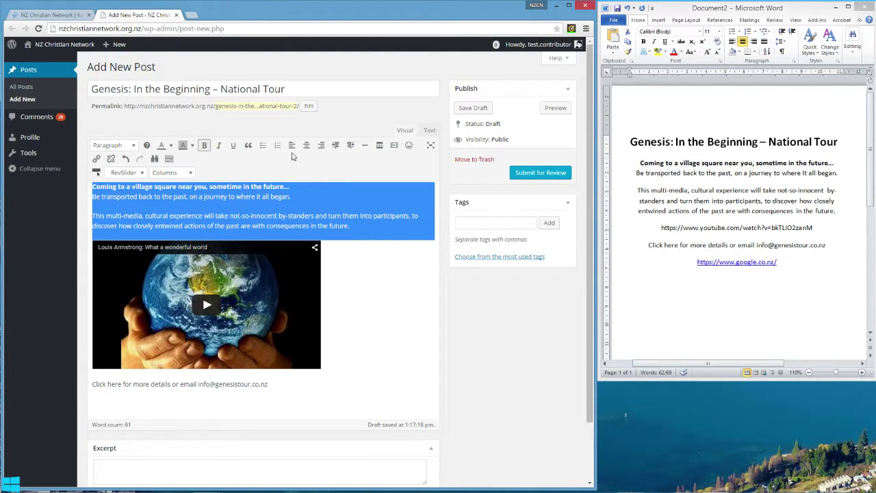
{"action": "left_click", "coordinate": [307, 147]}
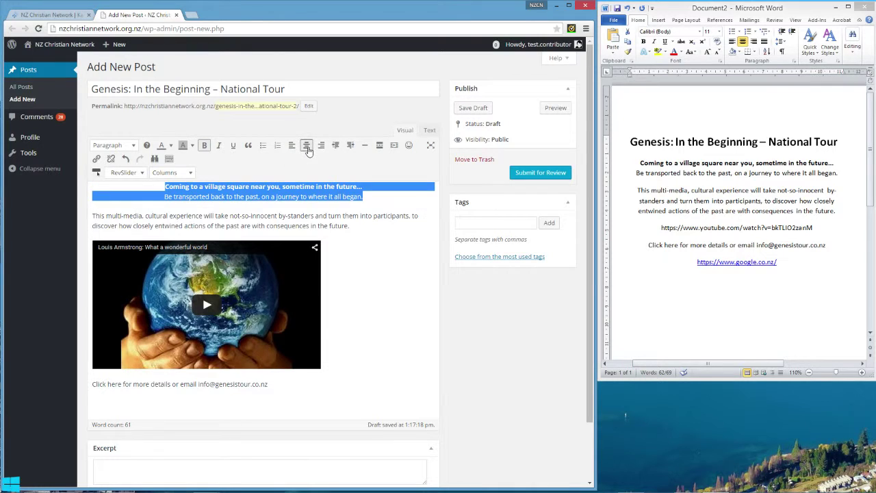
{"action": "left_click", "coordinate": [363, 323]}
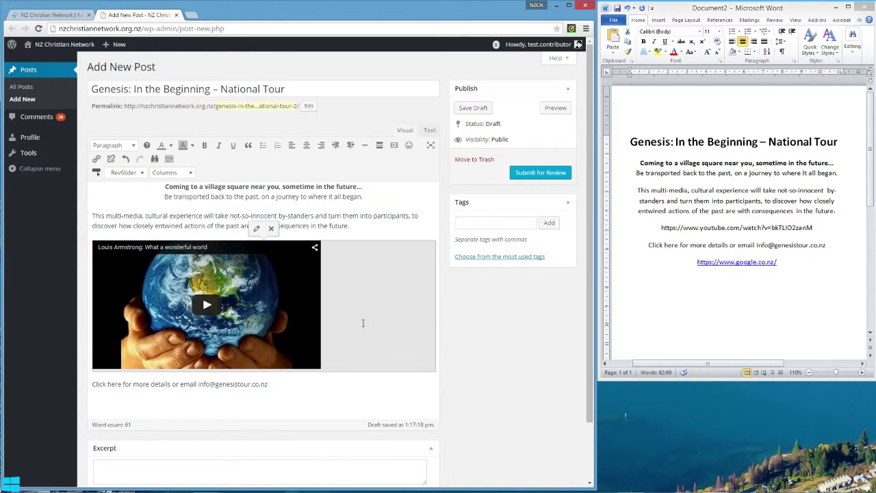
{"action": "left_click", "coordinate": [203, 404]}
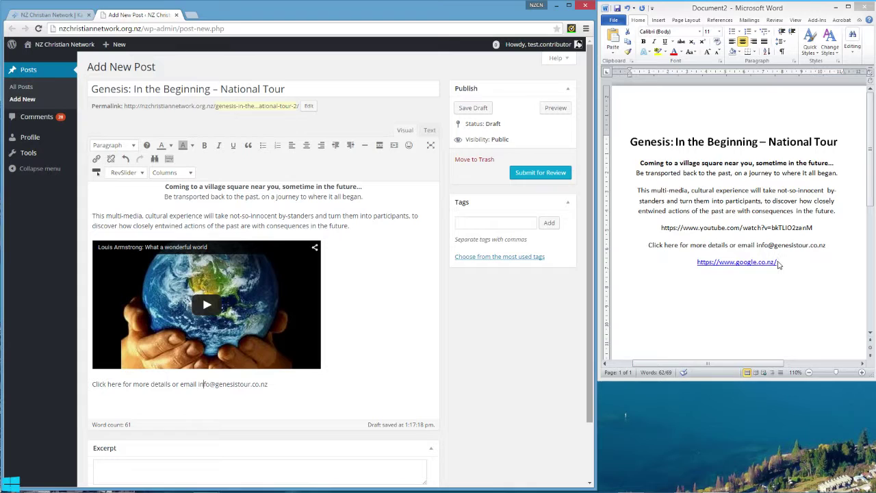
{"action": "left_click_drag", "start_coordinate": [778, 264], "coordinate": [640, 163]}
{"action": "left_click", "coordinate": [736, 272]}
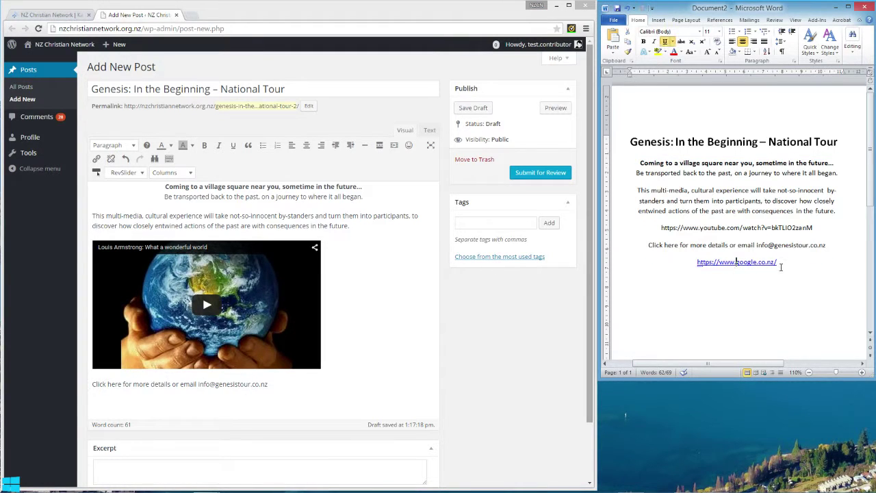
{"action": "left_click_drag", "start_coordinate": [777, 264], "coordinate": [698, 276]}
{"action": "key", "text": "ctrl+c"}
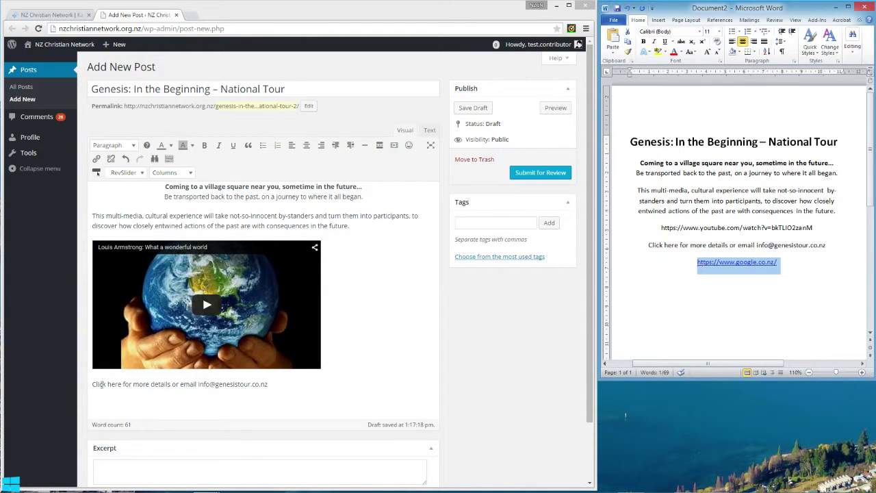
{"action": "left_click_drag", "start_coordinate": [92, 384], "coordinate": [171, 385]}
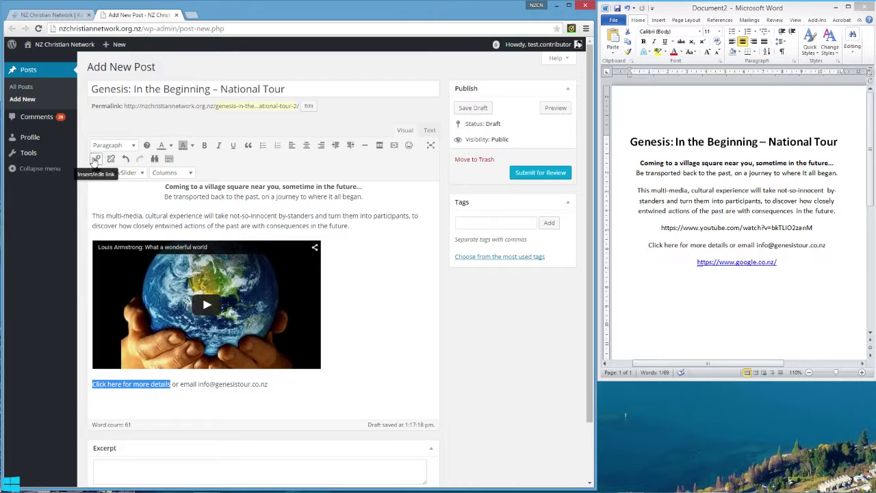
{"action": "left_click", "coordinate": [96, 160]}
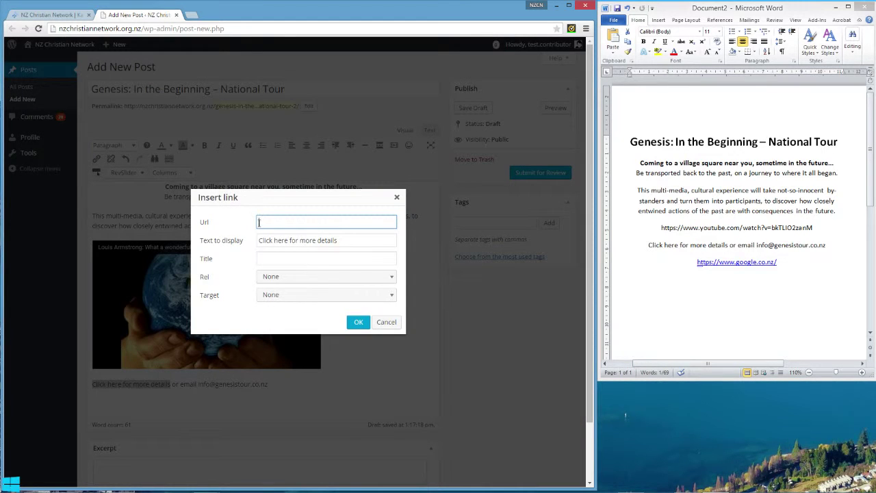
{"action": "key", "text": "ctrl+v"}
{"action": "left_click", "coordinate": [335, 295]}
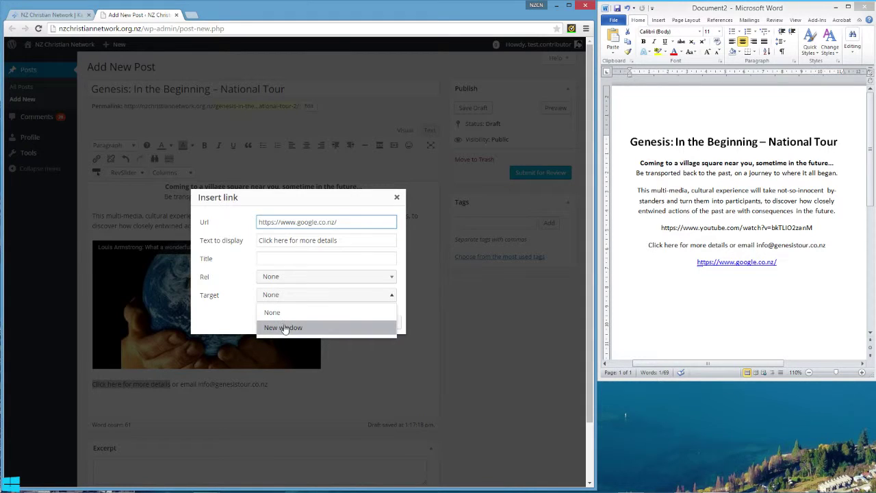
{"action": "left_click", "coordinate": [284, 328]}
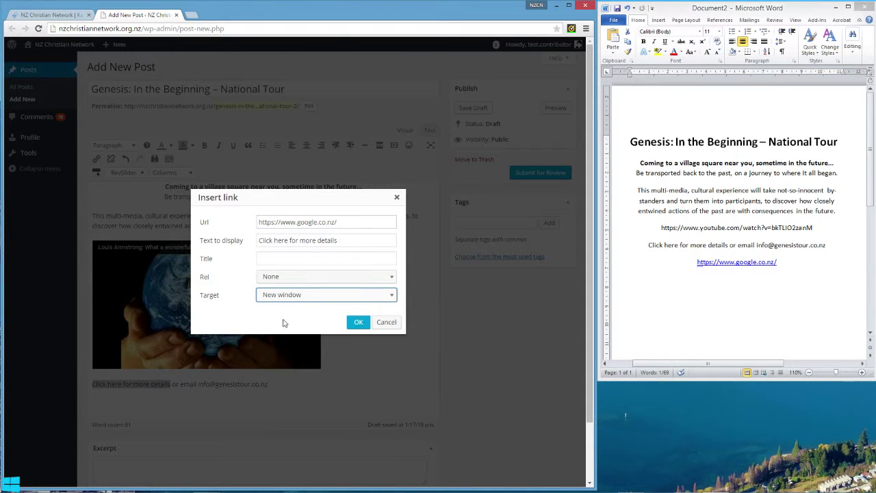
{"action": "left_click", "coordinate": [356, 323]}
{"action": "left_click", "coordinate": [329, 392]}
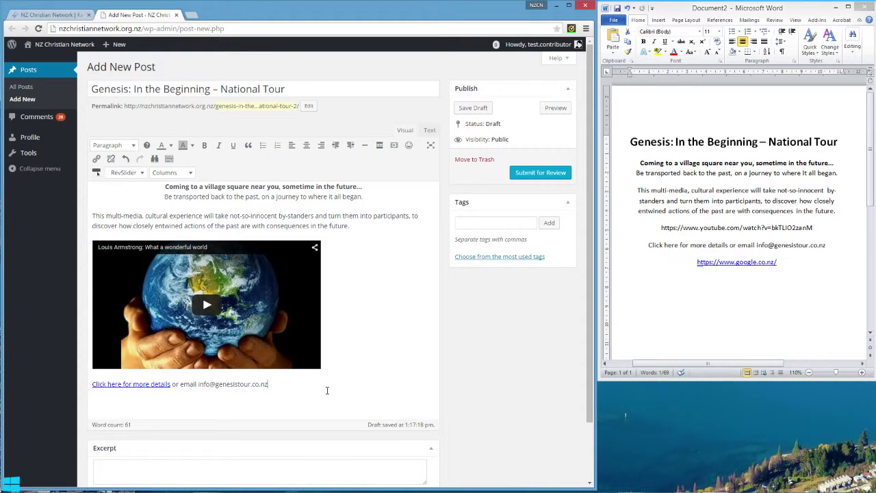
Step: Centre the details and email line, then the multi-media paragraph with its video
{"action": "left_click_drag", "start_coordinate": [327, 391], "coordinate": [92, 384]}
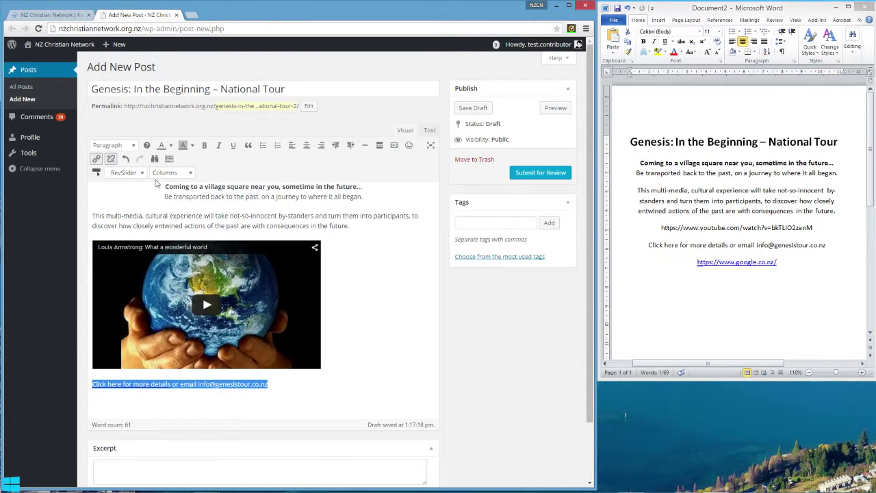
{"action": "left_click", "coordinate": [307, 146]}
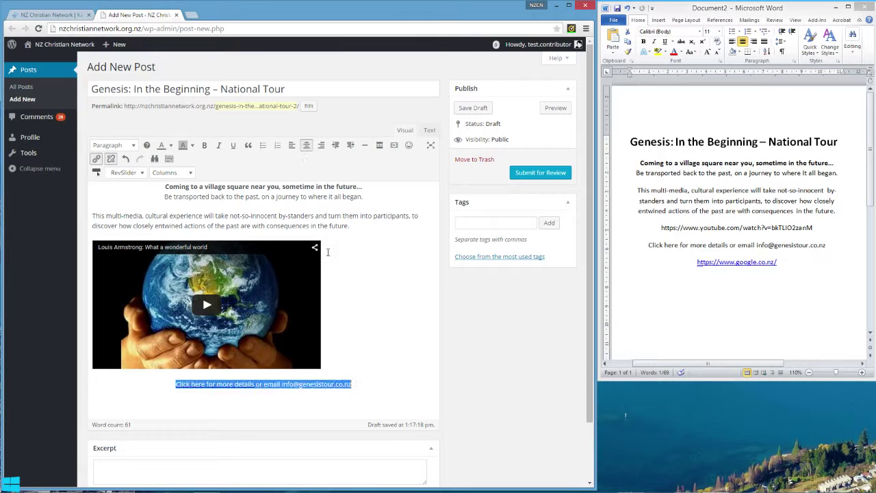
{"action": "left_click", "coordinate": [329, 252]}
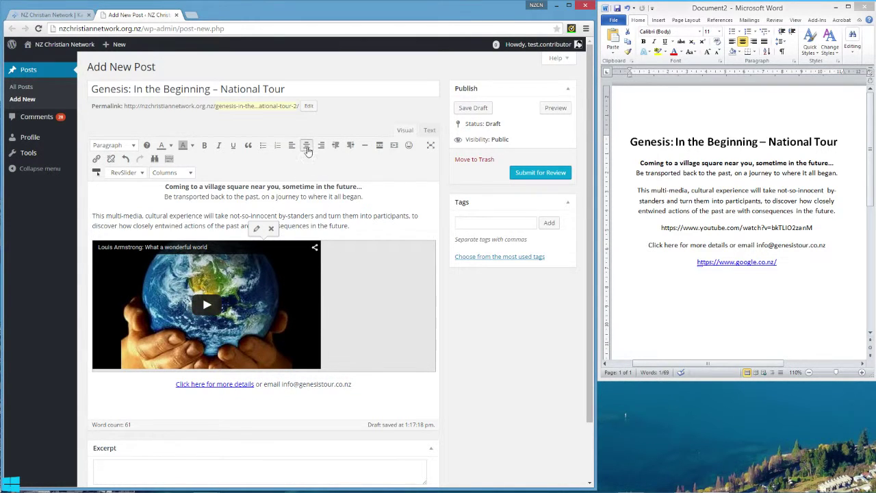
{"action": "mouse_move", "coordinate": [353, 231]}
{"action": "left_mouse_down"}
{"action": "mouse_move", "coordinate": [253, 216]}
{"action": "mouse_move", "coordinate": [92, 215]}
{"action": "left_mouse_up"}
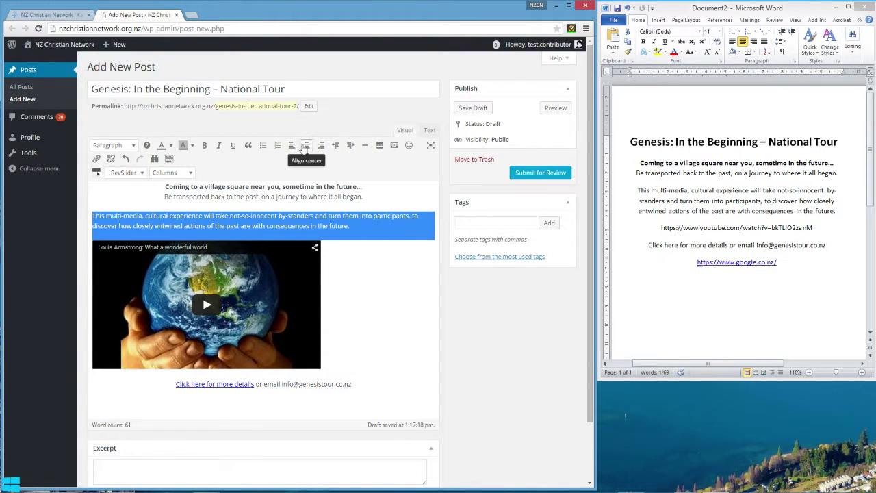
{"action": "left_click", "coordinate": [305, 147]}
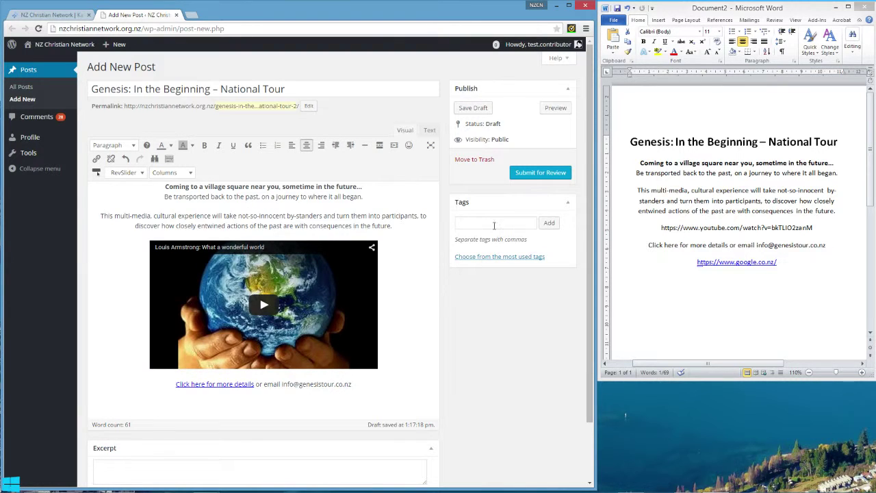
Step: Add the tags 'event', 'national tour' and 'Genesis' to the post
{"action": "left_click", "coordinate": [479, 226]}
{"action": "type", "text": "ev"}
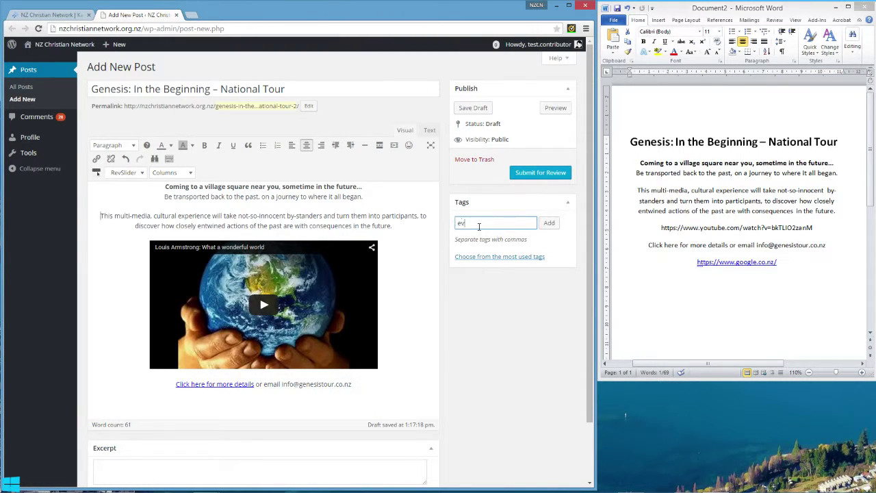
{"action": "type", "text": "ent"}
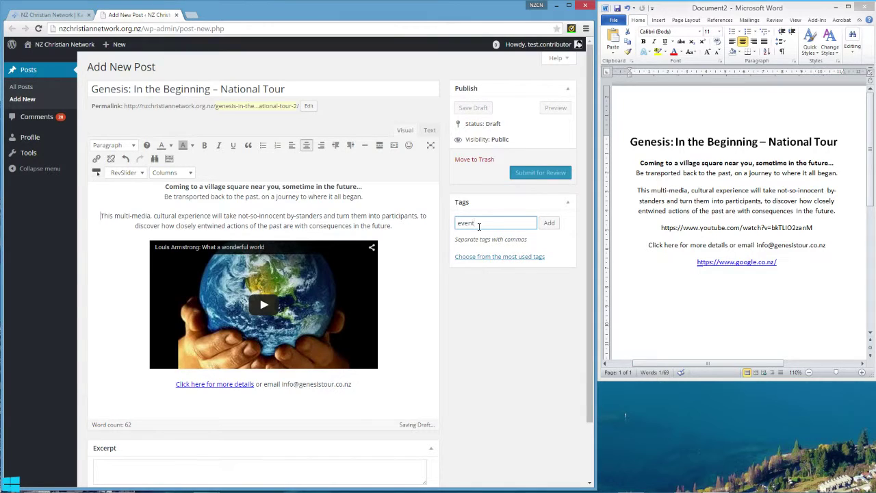
{"action": "type", "text": ", nat"}
{"action": "type", "text": "ional to"}
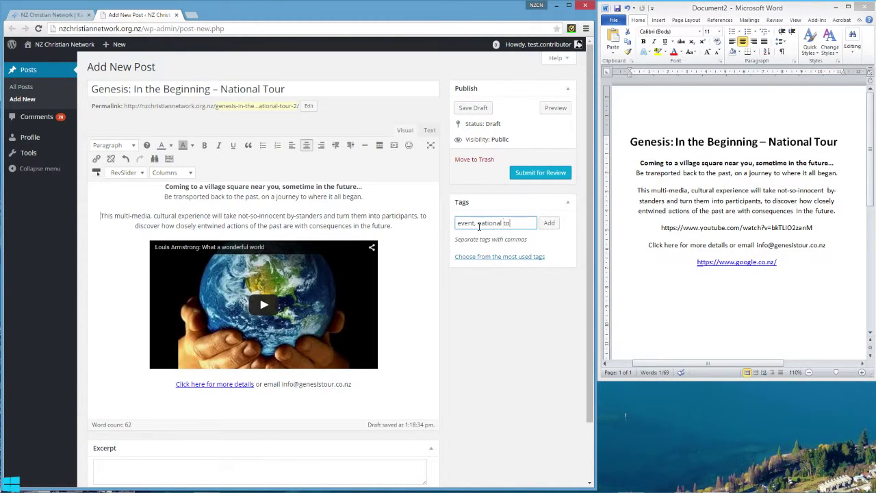
{"action": "type", "text": "ur"}
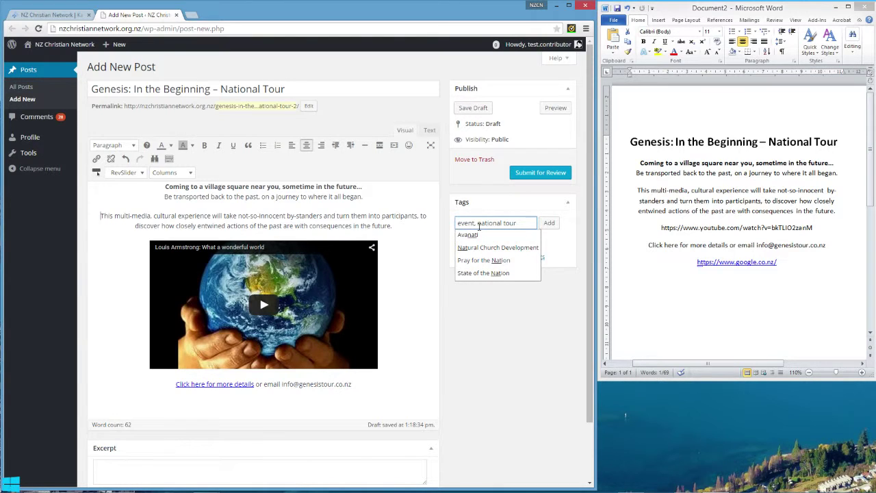
{"action": "key", "text": "Escape"}
{"action": "left_click", "coordinate": [487, 340]}
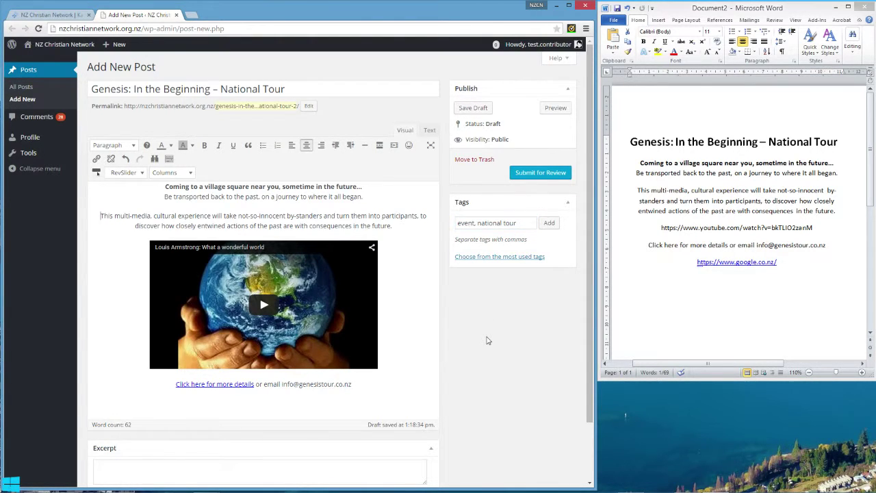
{"action": "left_click", "coordinate": [515, 224]}
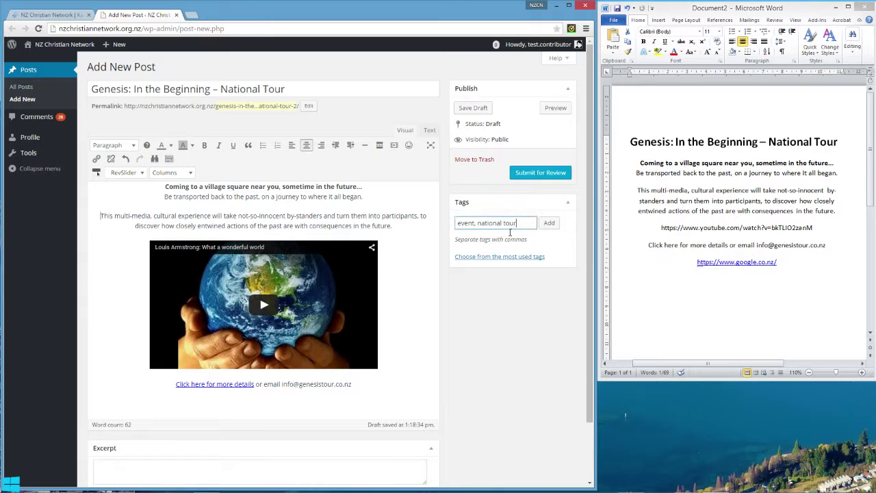
{"action": "type", "text": ", G"}
{"action": "type", "text": "enesis"}
{"action": "left_click", "coordinate": [518, 294]}
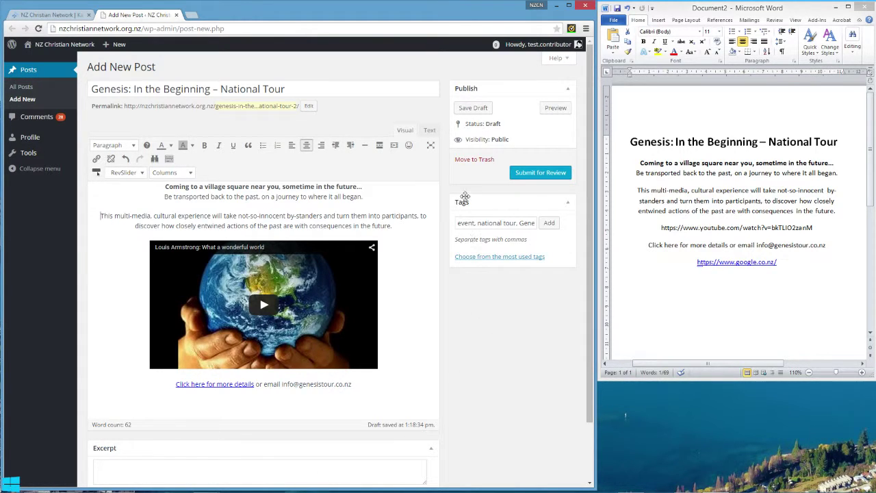
Step: Save the Genesis post as a draft from the Publish box
{"action": "left_click", "coordinate": [465, 108]}
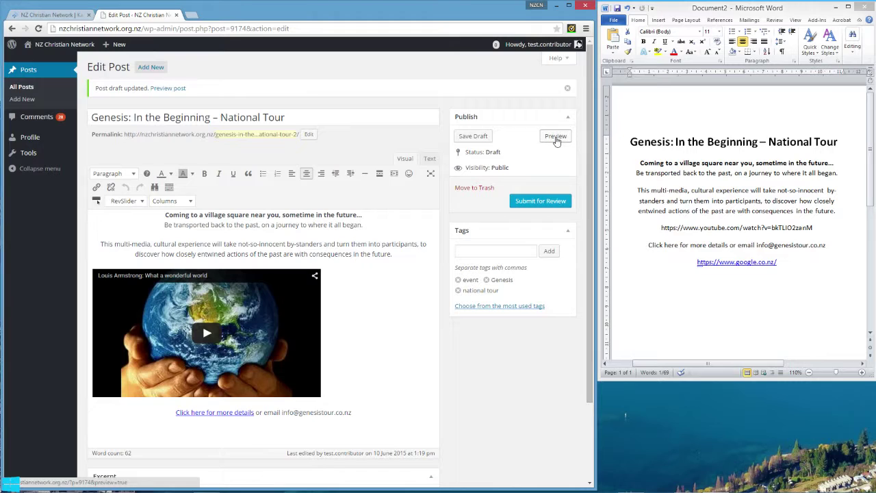
Step: Preview the draft in a new tab and scroll down to check the video, link and tags
{"action": "left_click", "coordinate": [556, 137]}
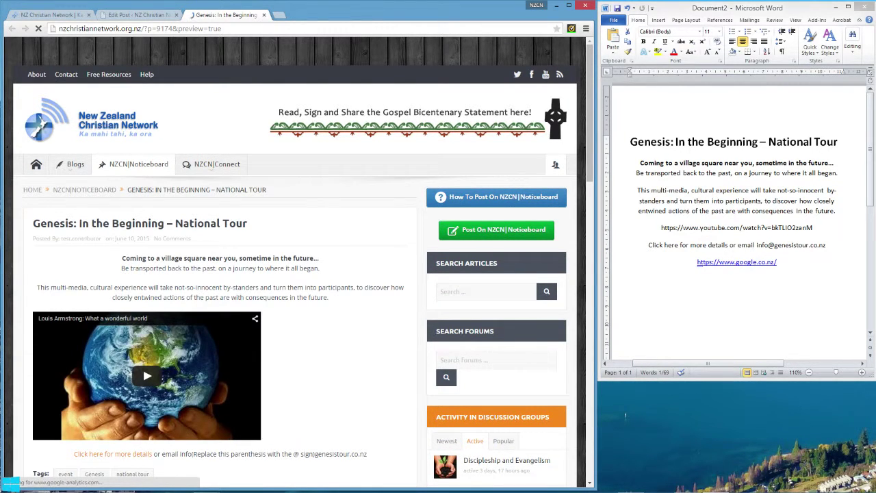
{"action": "scroll", "coordinate": [308, 356], "scroll_direction": "down", "scroll_amount": 1}
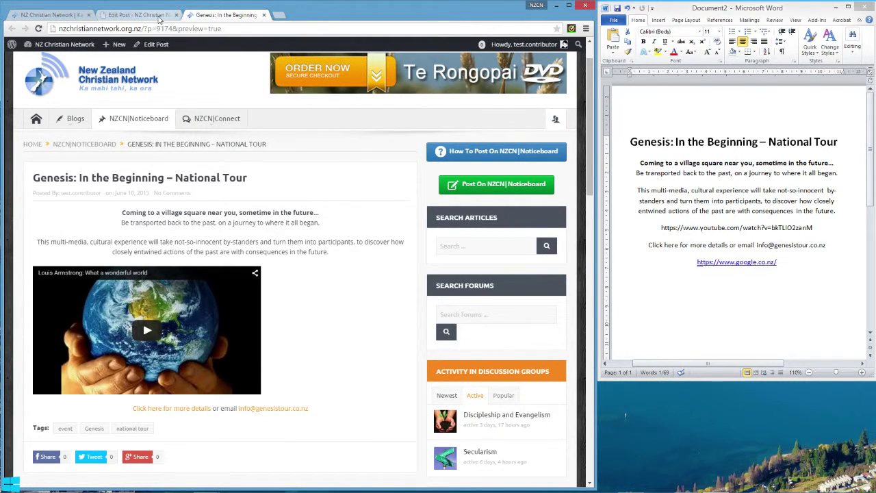
Step: Left-align the heading, intro paragraphs and contact details line, then save the draft and refresh the preview
{"action": "left_click", "coordinate": [165, 16]}
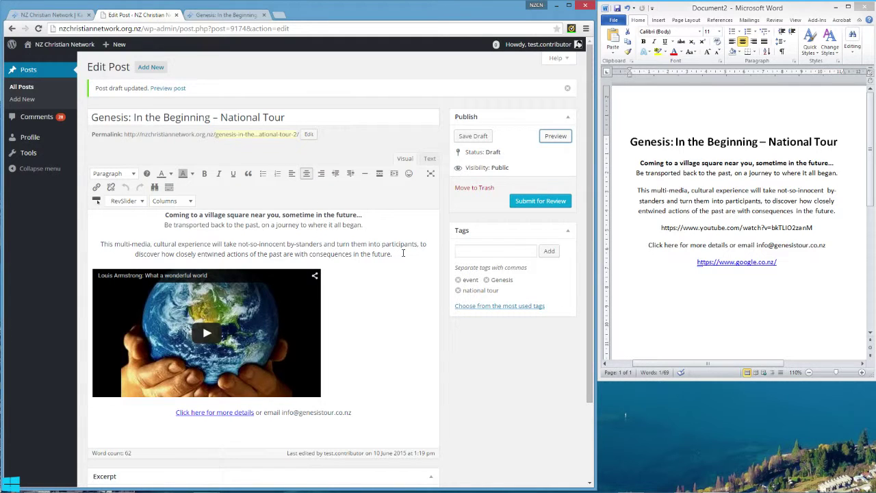
{"action": "left_click_drag", "start_coordinate": [401, 254], "coordinate": [97, 200]}
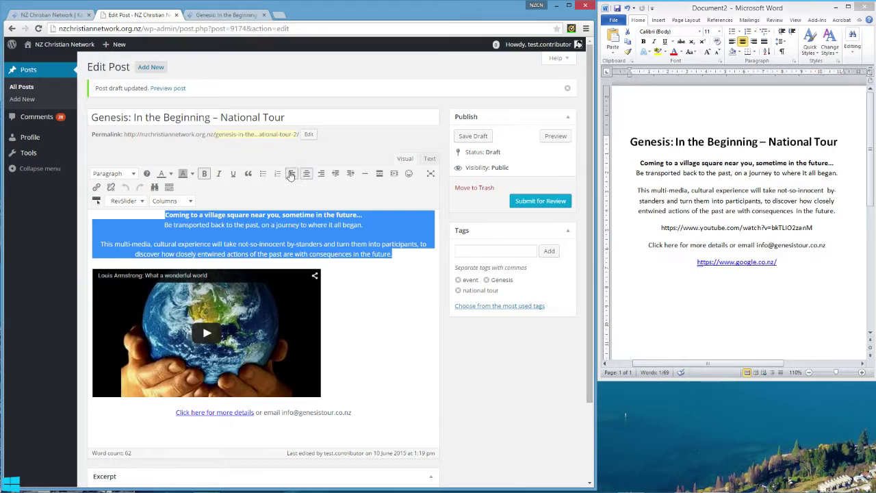
{"action": "left_click", "coordinate": [291, 175]}
{"action": "left_click_drag", "start_coordinate": [354, 412], "coordinate": [167, 403]}
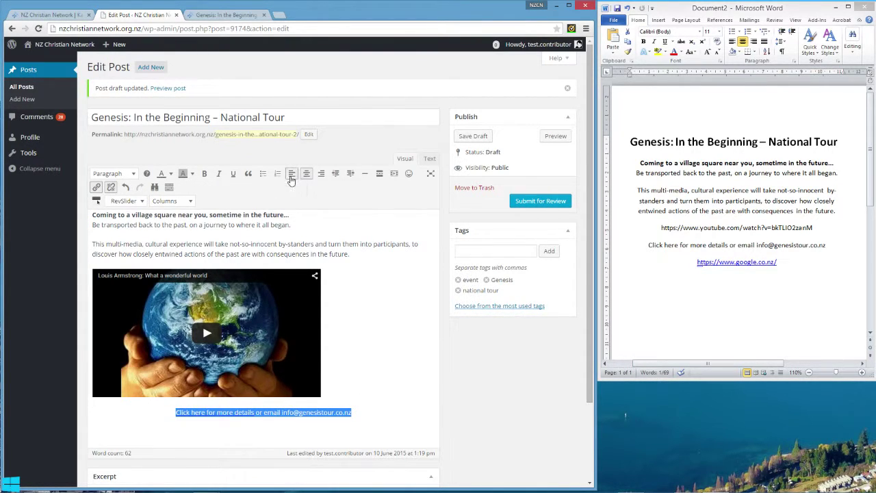
{"action": "left_click", "coordinate": [292, 174]}
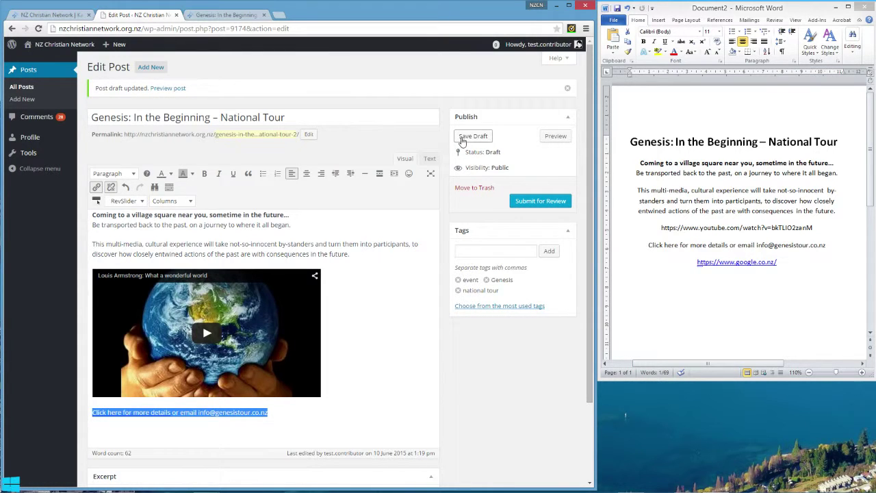
{"action": "left_click", "coordinate": [462, 140]}
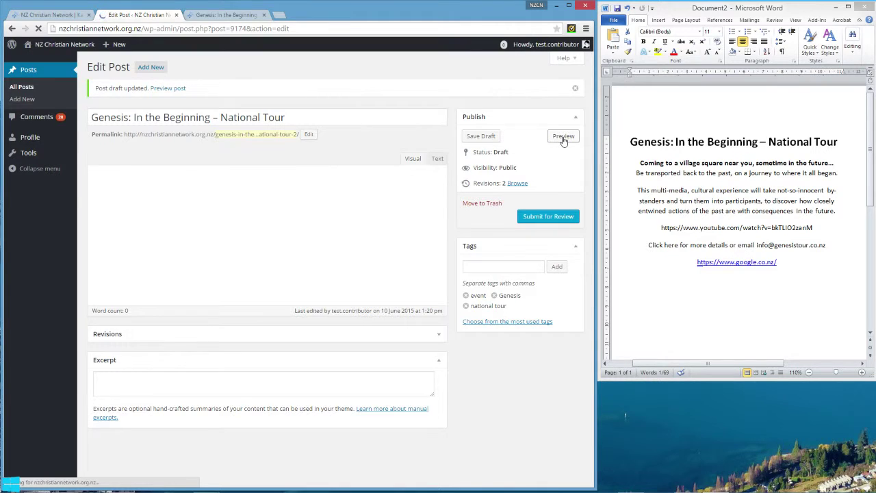
{"action": "left_click", "coordinate": [558, 137]}
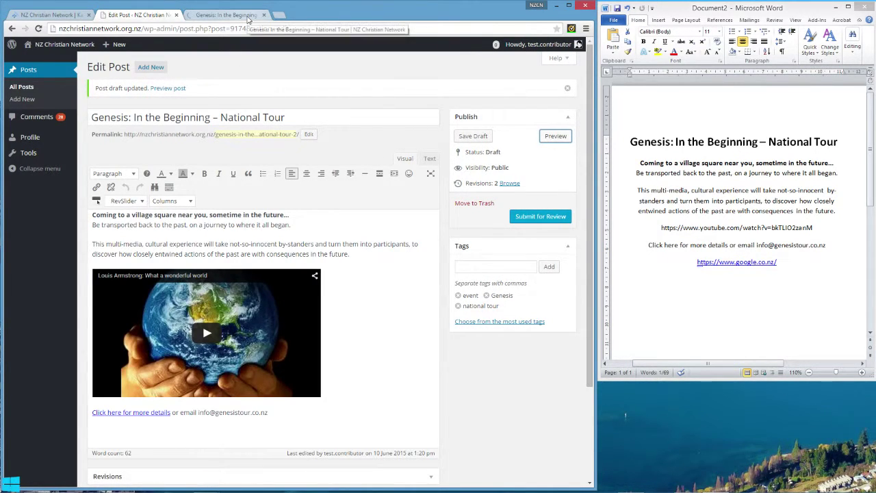
{"action": "left_click", "coordinate": [247, 19]}
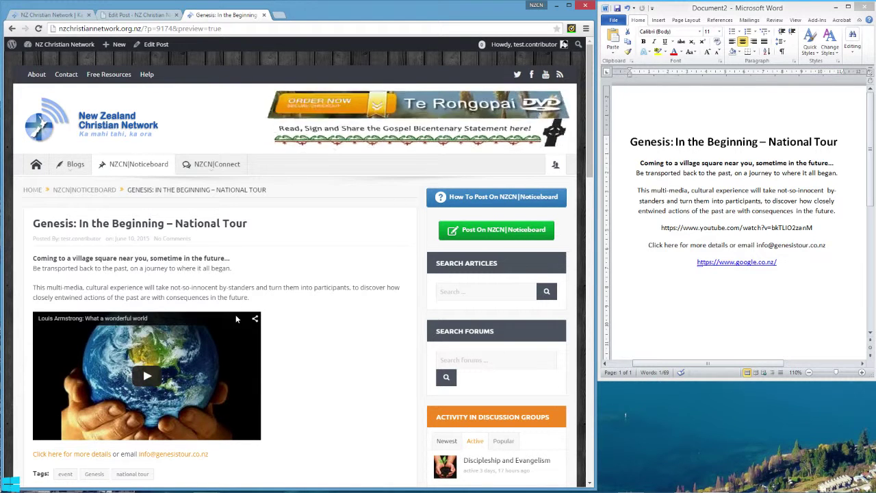
{"action": "left_click", "coordinate": [159, 14]}
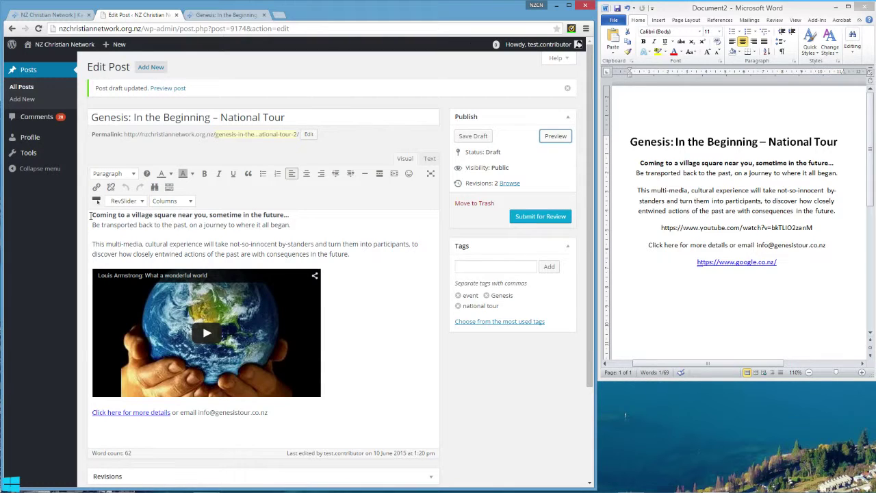
Step: Insert a one_half column shortcode at the top and paste the heading and intro paragraphs inside it
{"action": "left_click", "coordinate": [90, 215]}
{"action": "left_click", "coordinate": [190, 200]}
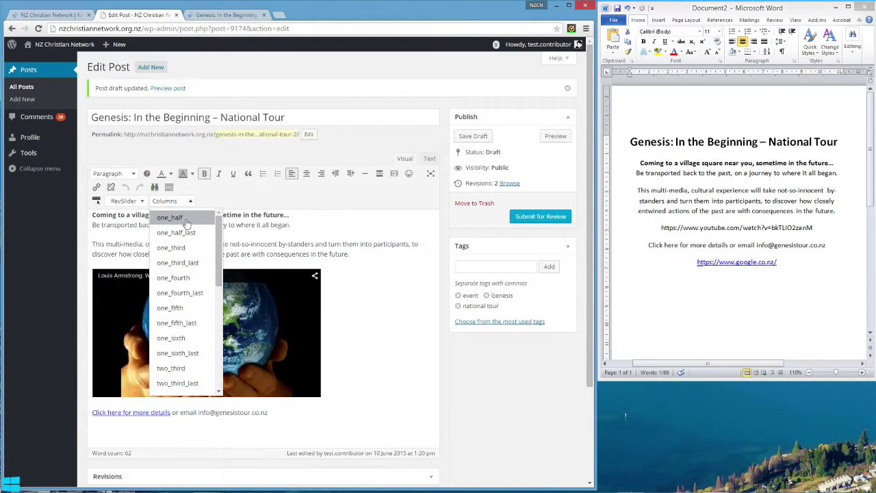
{"action": "left_click", "coordinate": [186, 218]}
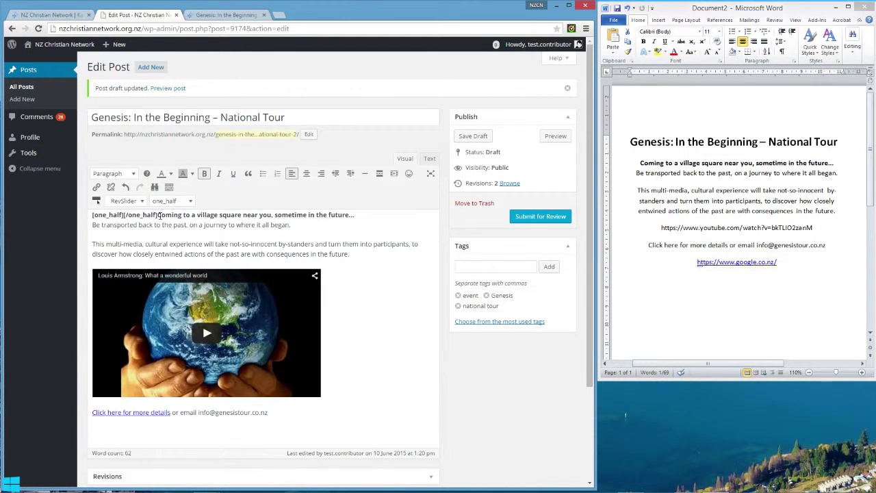
{"action": "left_click_drag", "start_coordinate": [158, 215], "coordinate": [355, 254]}
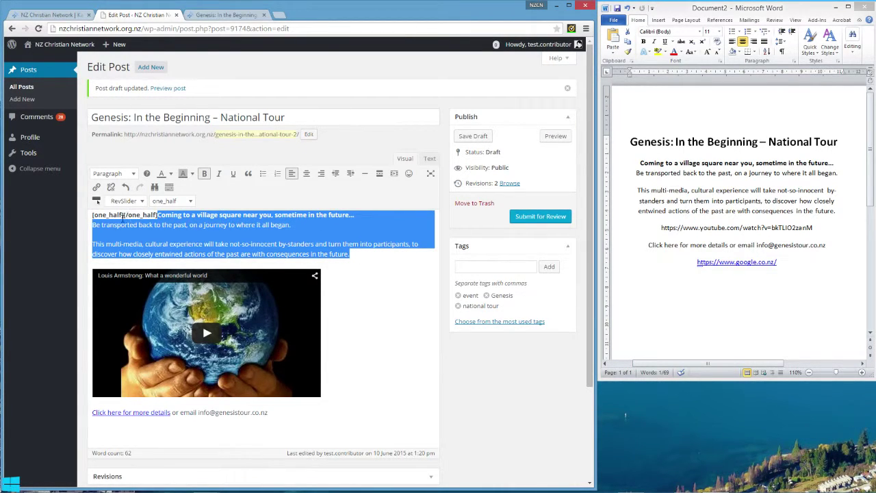
{"action": "left_click", "coordinate": [124, 215]}
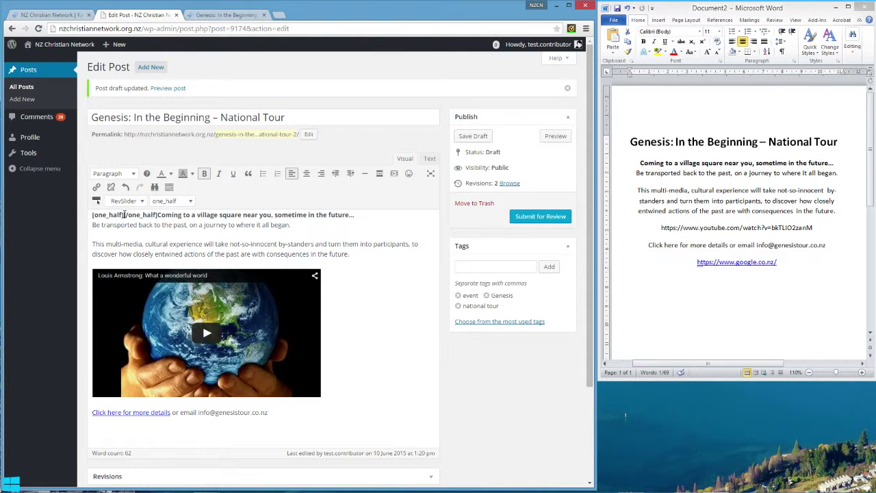
{"action": "type", "text": "Coming to a village square near you, sometime in the future… Be transported back to the past, on a journey to where it all began.  This multi-media, cultural experience will take not-so-innocent by-standers and turn them into participants, to discover how closely entwined actions of the past are with consequences in the future."}
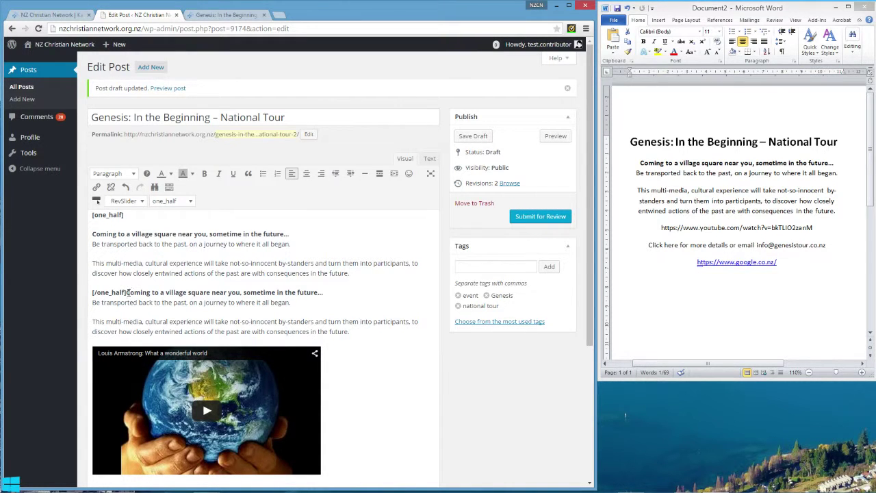
Step: Delete the leftover duplicate intro text and add a one_half_last column after the first column
{"action": "left_click_drag", "start_coordinate": [127, 292], "coordinate": [367, 330]}
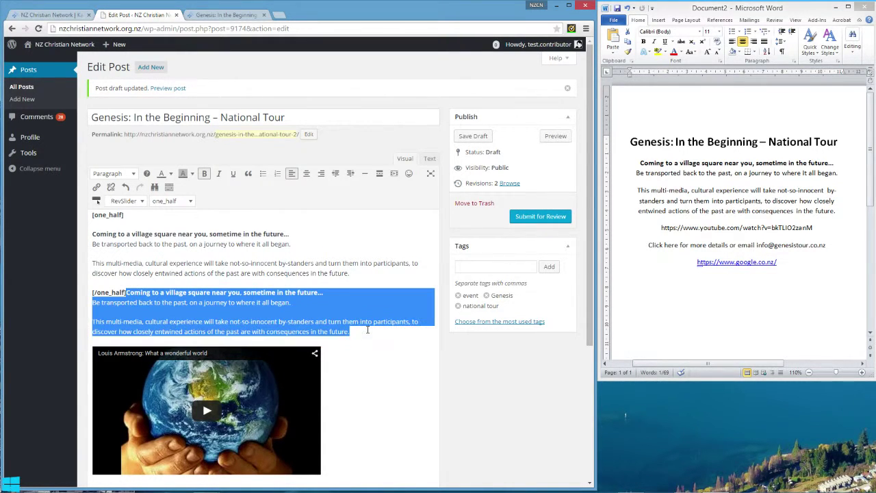
{"action": "key", "text": "Delete"}
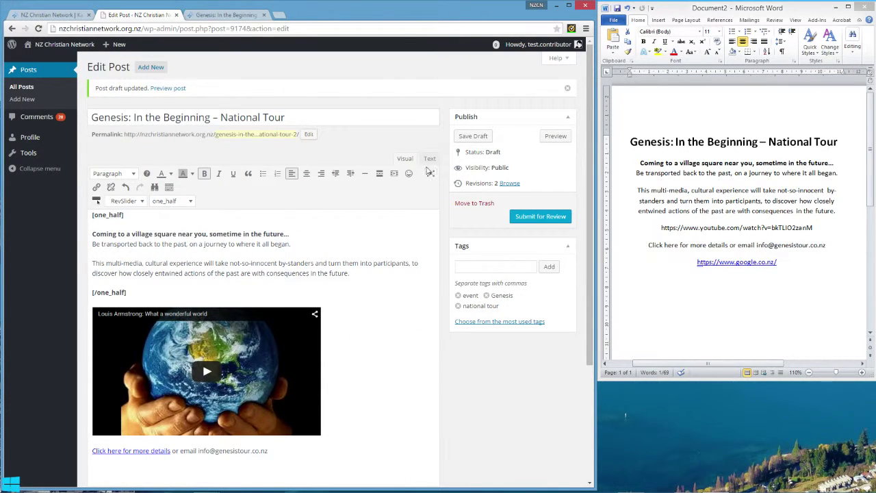
{"action": "left_click", "coordinate": [193, 201]}
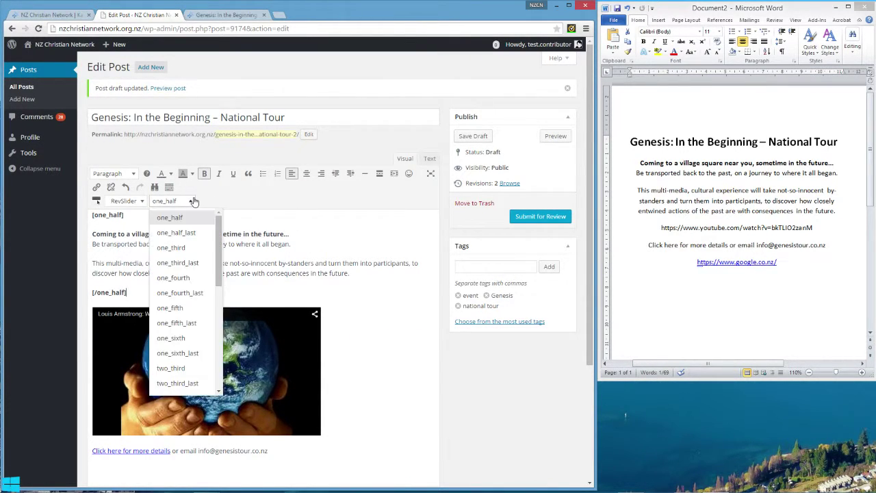
{"action": "left_click", "coordinate": [181, 234]}
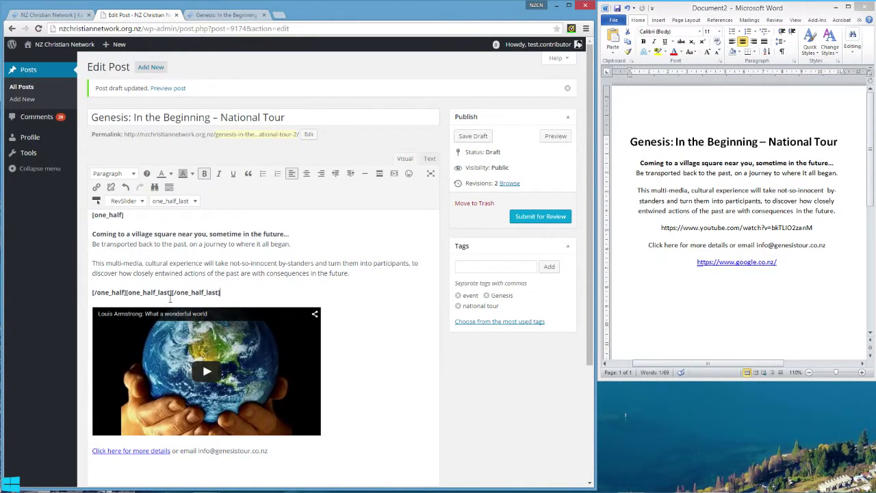
Step: Move the [/one_half_last] closing tag to just after the email address
{"action": "left_click_drag", "start_coordinate": [172, 293], "coordinate": [227, 294]}
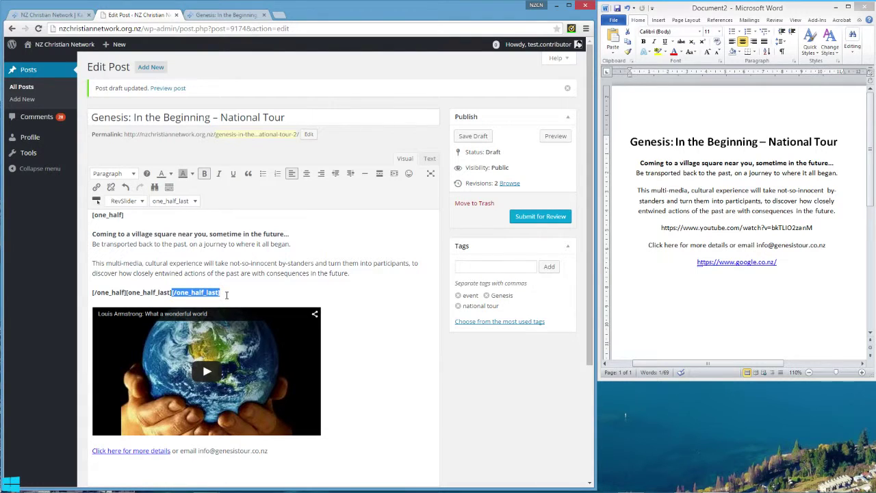
{"action": "key", "text": "ctrl+x"}
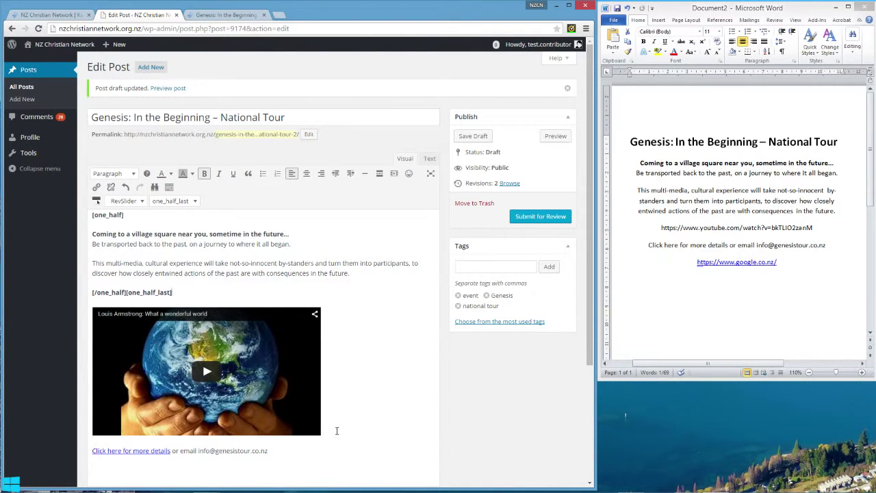
{"action": "left_click", "coordinate": [337, 430]}
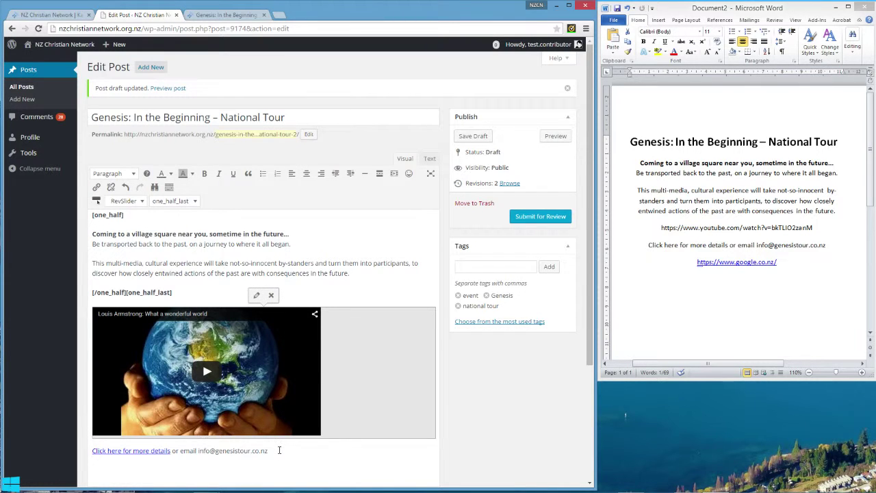
{"action": "left_click", "coordinate": [279, 450]}
{"action": "key", "text": "ctrl+v"}
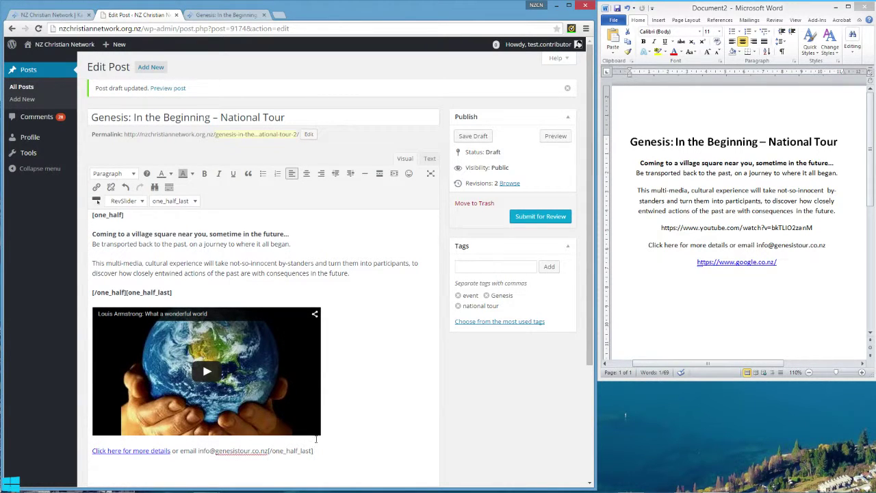
Step: Save the draft and reload the preview to show the text and video side by side
{"action": "left_click", "coordinate": [482, 139]}
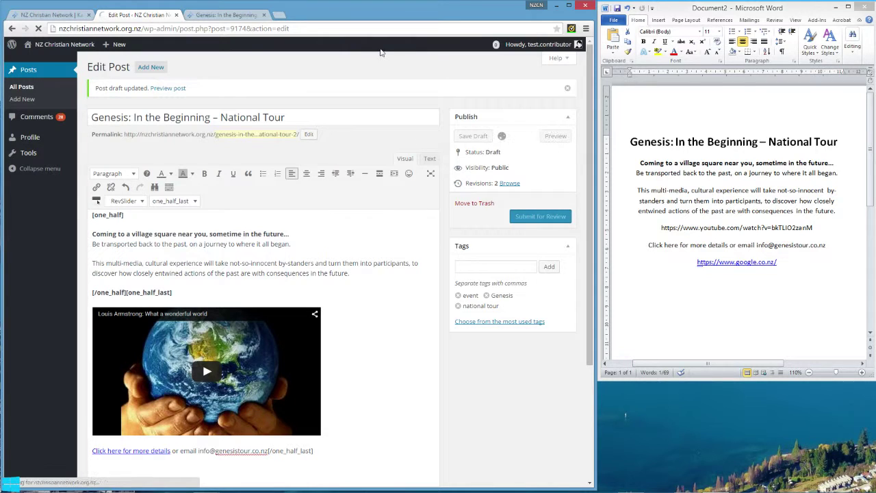
{"action": "left_click", "coordinate": [248, 16]}
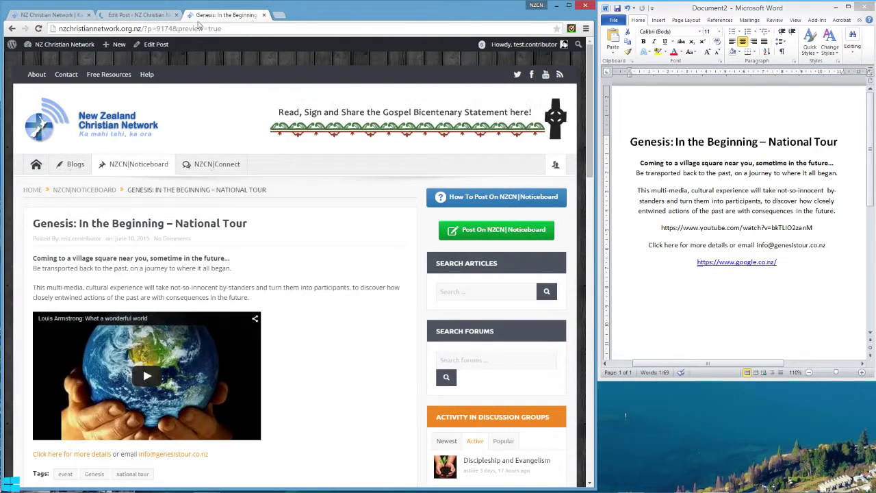
{"action": "left_click", "coordinate": [39, 29]}
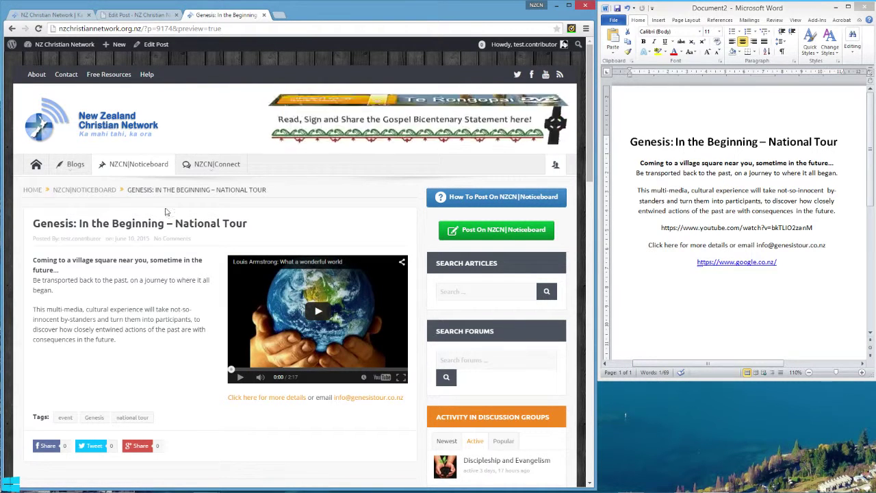
Step: Move the details-and-email line into a new paragraph after 'future.' in the first column
{"action": "left_click", "coordinate": [156, 15]}
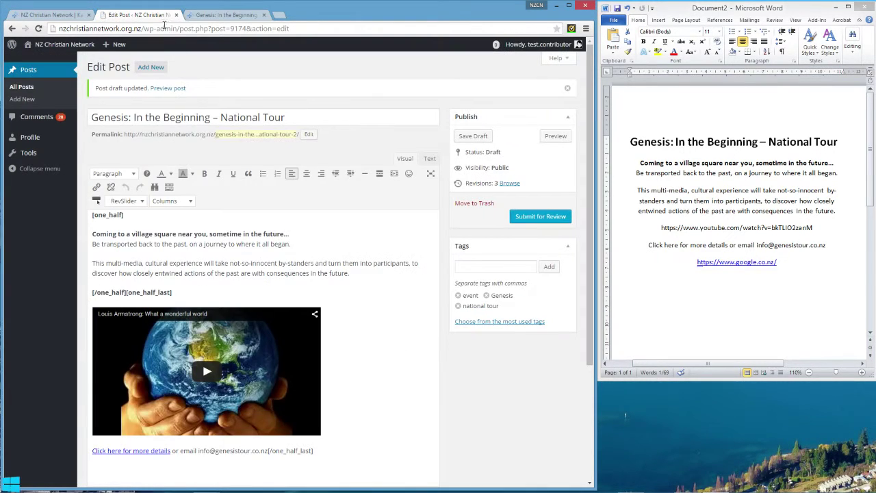
{"action": "scroll", "coordinate": [339, 389], "scroll_direction": "down", "scroll_amount": 2}
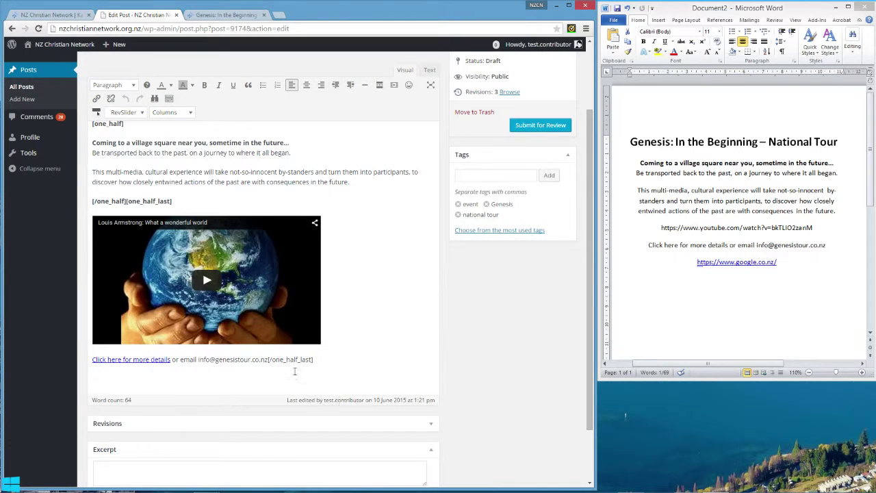
{"action": "left_click_drag", "start_coordinate": [267, 359], "coordinate": [93, 366]}
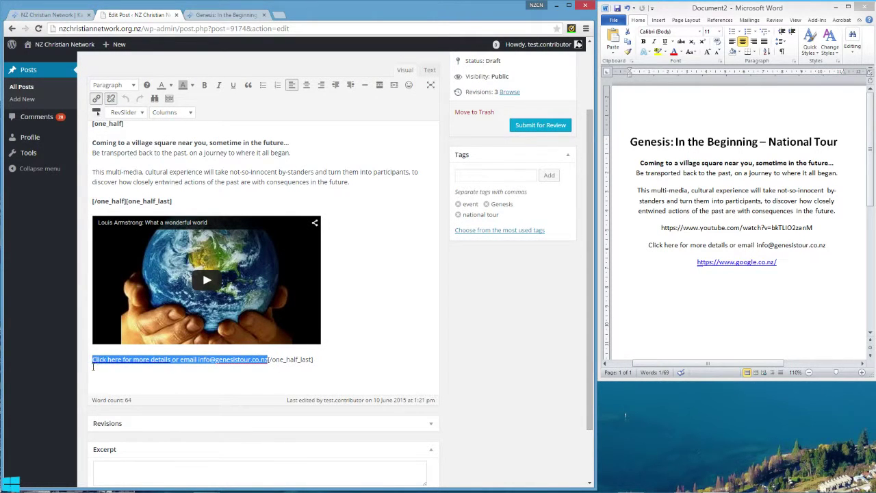
{"action": "key", "text": "Delete"}
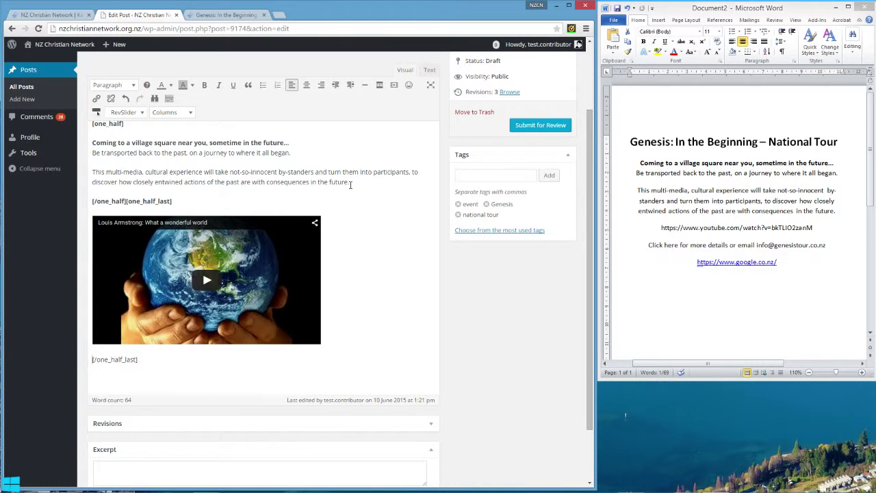
{"action": "key", "text": "Return"}
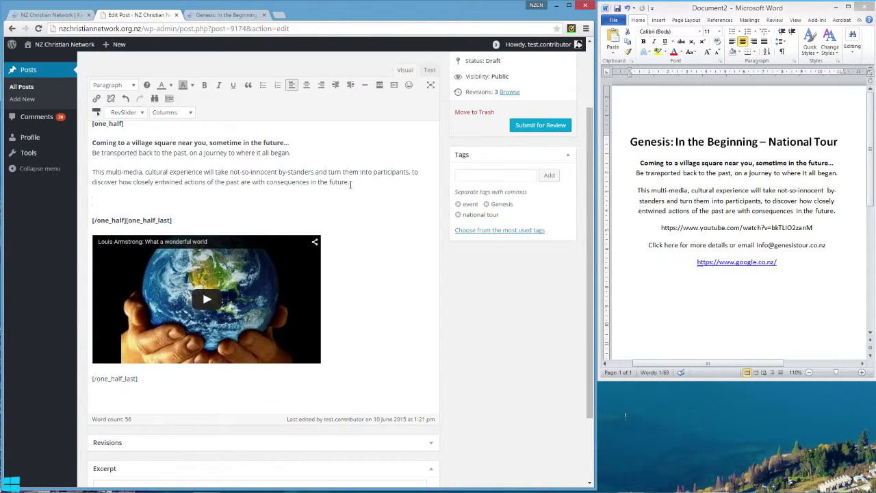
{"action": "key", "text": "ctrl+v"}
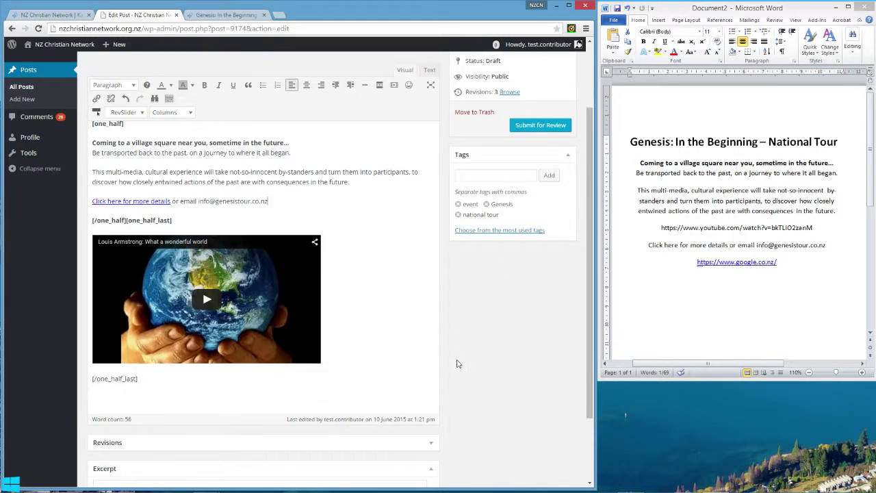
Step: Save the draft and switch to the post preview
{"action": "scroll", "coordinate": [465, 216], "scroll_direction": "up", "scroll_amount": 2}
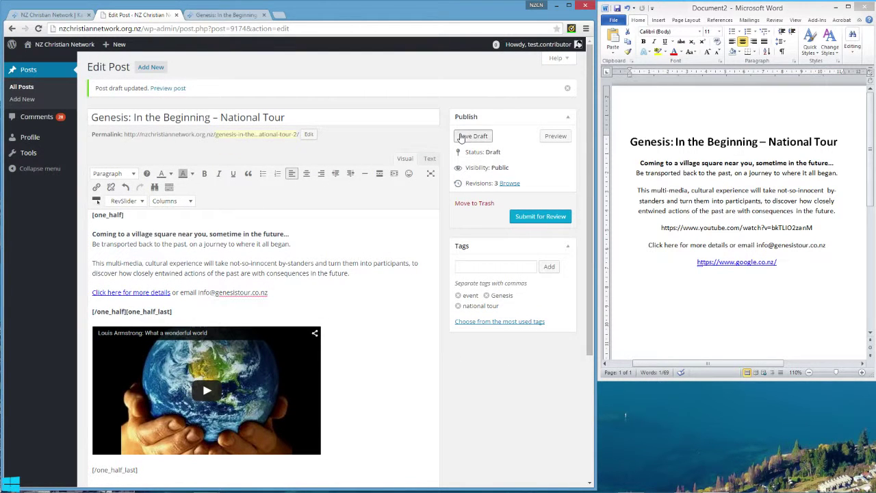
{"action": "left_click", "coordinate": [461, 137]}
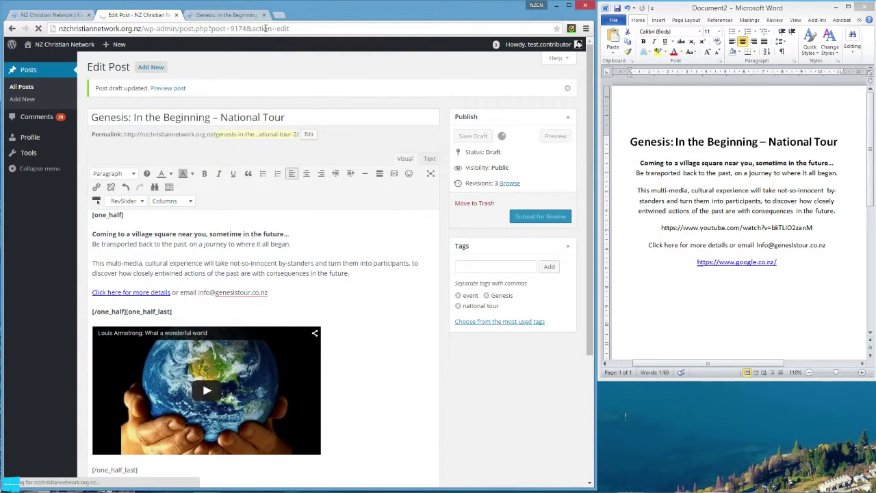
{"action": "left_click", "coordinate": [220, 15]}
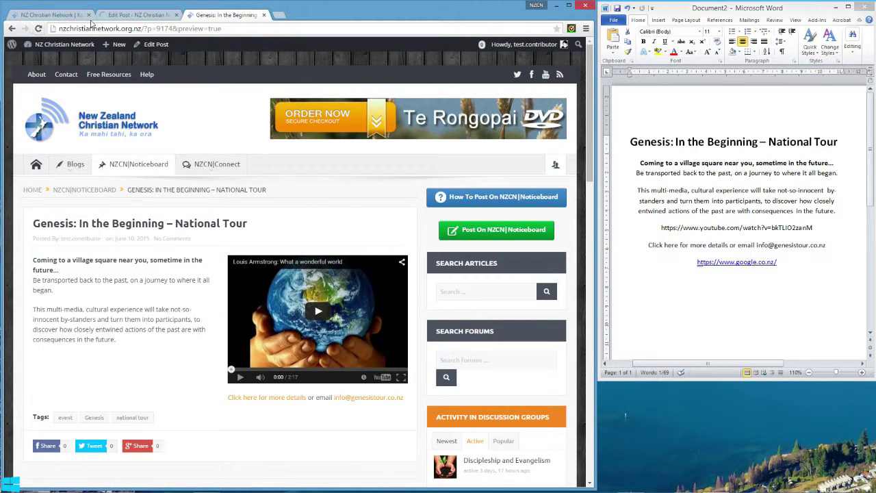
Step: Reload the preview to confirm the details line sits under the intro, then return to the editor
{"action": "left_click", "coordinate": [39, 29]}
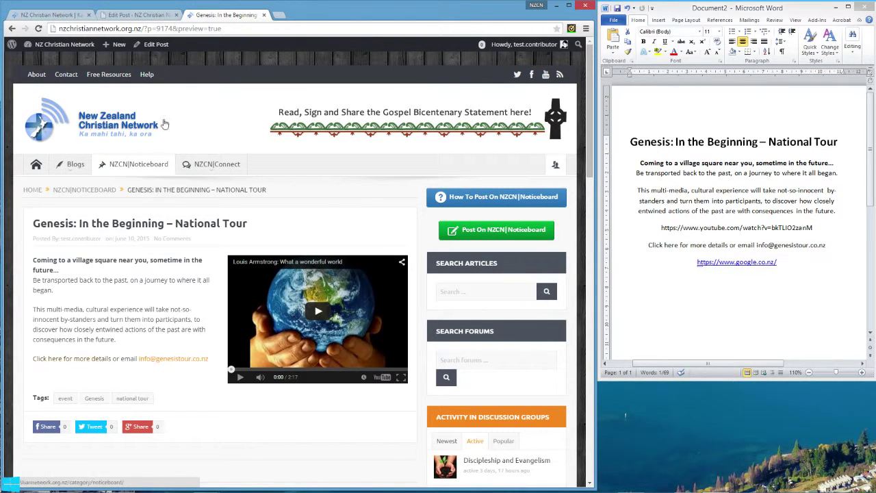
{"action": "left_click", "coordinate": [156, 16]}
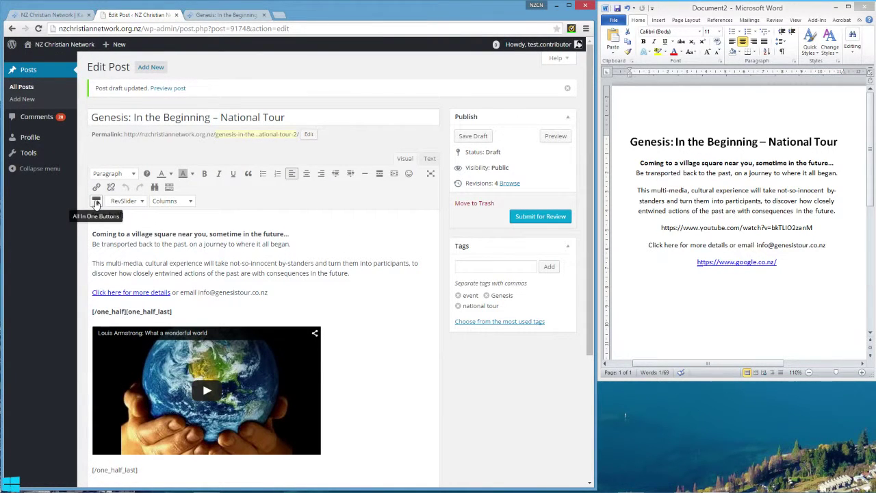
{"action": "left_click", "coordinate": [96, 202]}
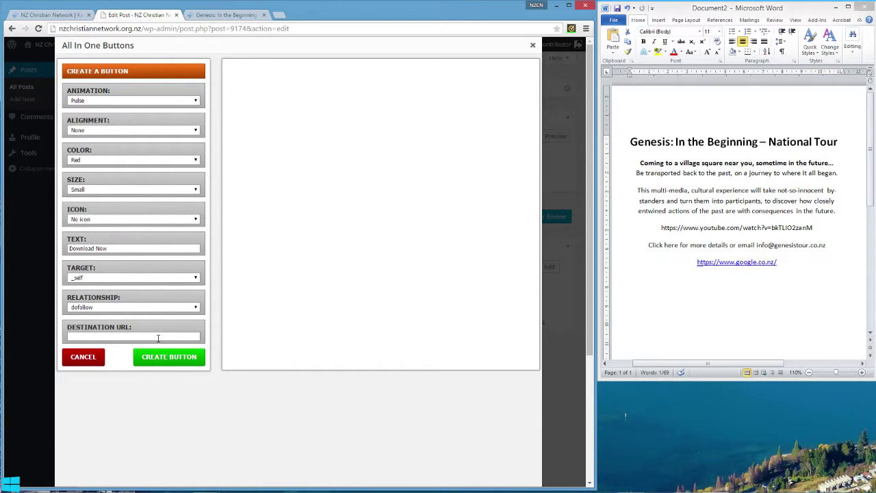
{"action": "left_click", "coordinate": [533, 47]}
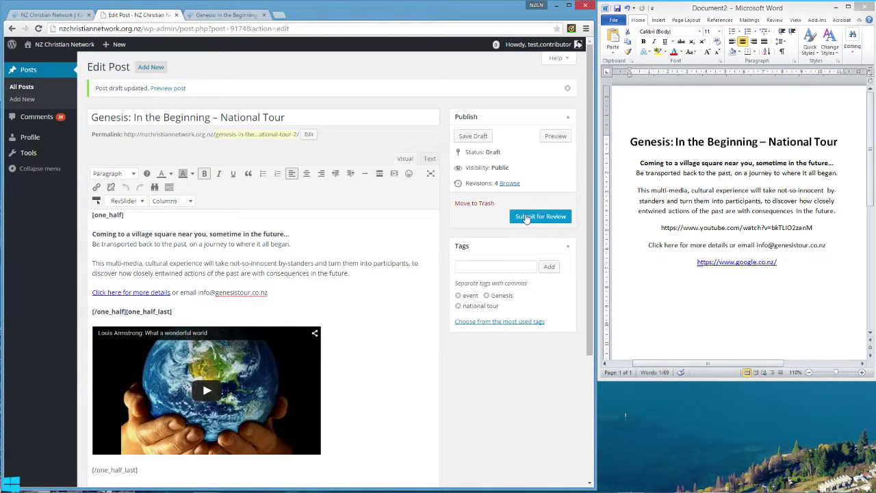
Step: Submit the Genesis post for review from the Publish box
{"action": "left_click", "coordinate": [525, 218]}
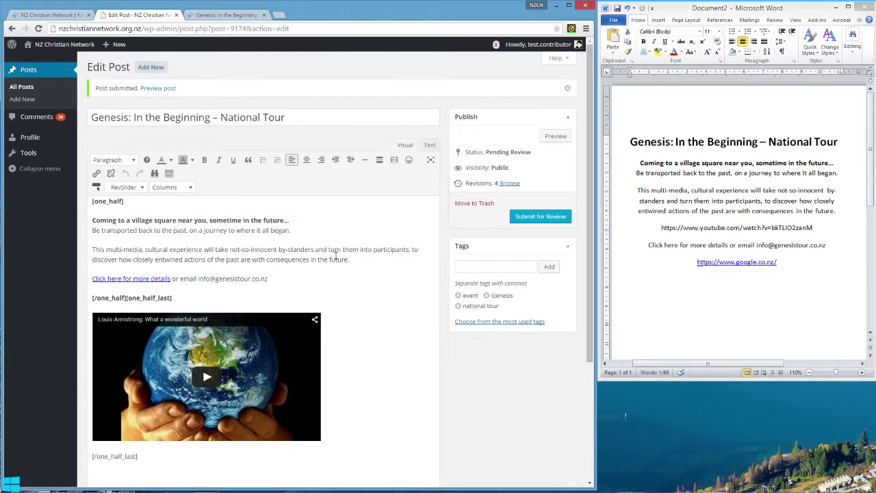
Step: Switch to the NZ Christian Network home page and scroll down to its Noticeboard
{"action": "left_click", "coordinate": [55, 16]}
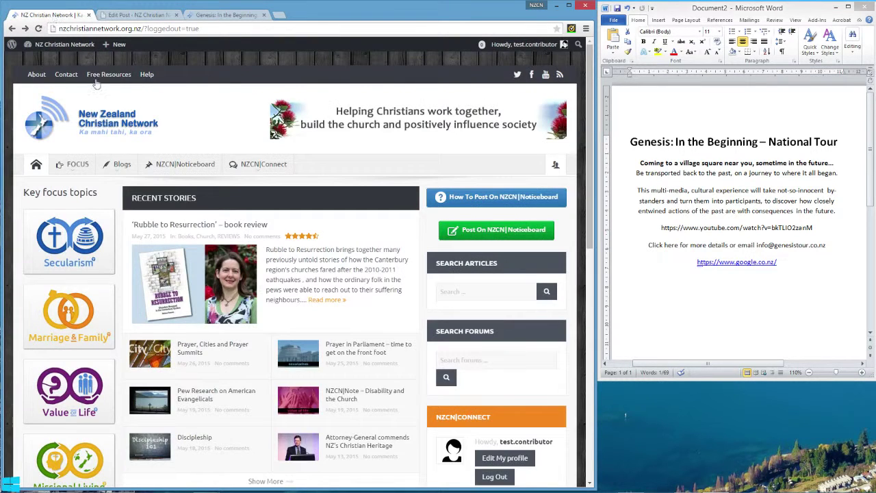
{"action": "scroll", "coordinate": [308, 383], "scroll_direction": "down", "scroll_amount": 3}
{"action": "scroll", "coordinate": [295, 425], "scroll_direction": "down", "scroll_amount": 2}
{"action": "scroll", "coordinate": [283, 466], "scroll_direction": "down", "scroll_amount": 1}
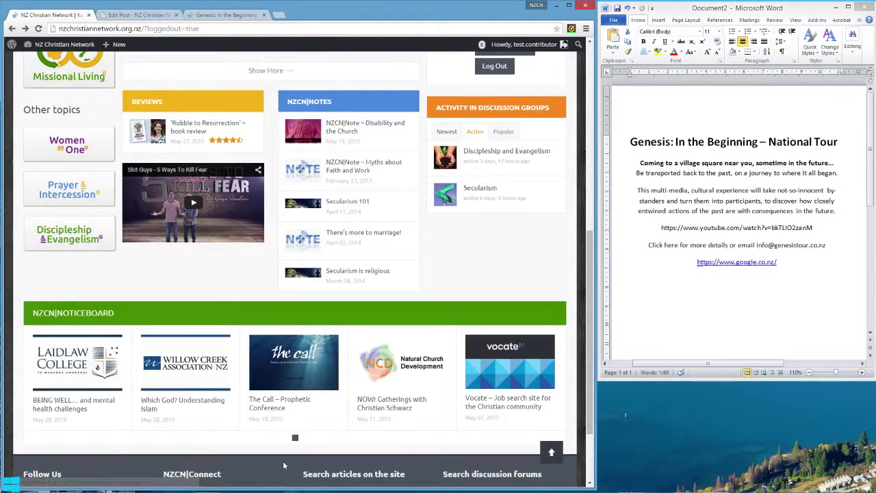